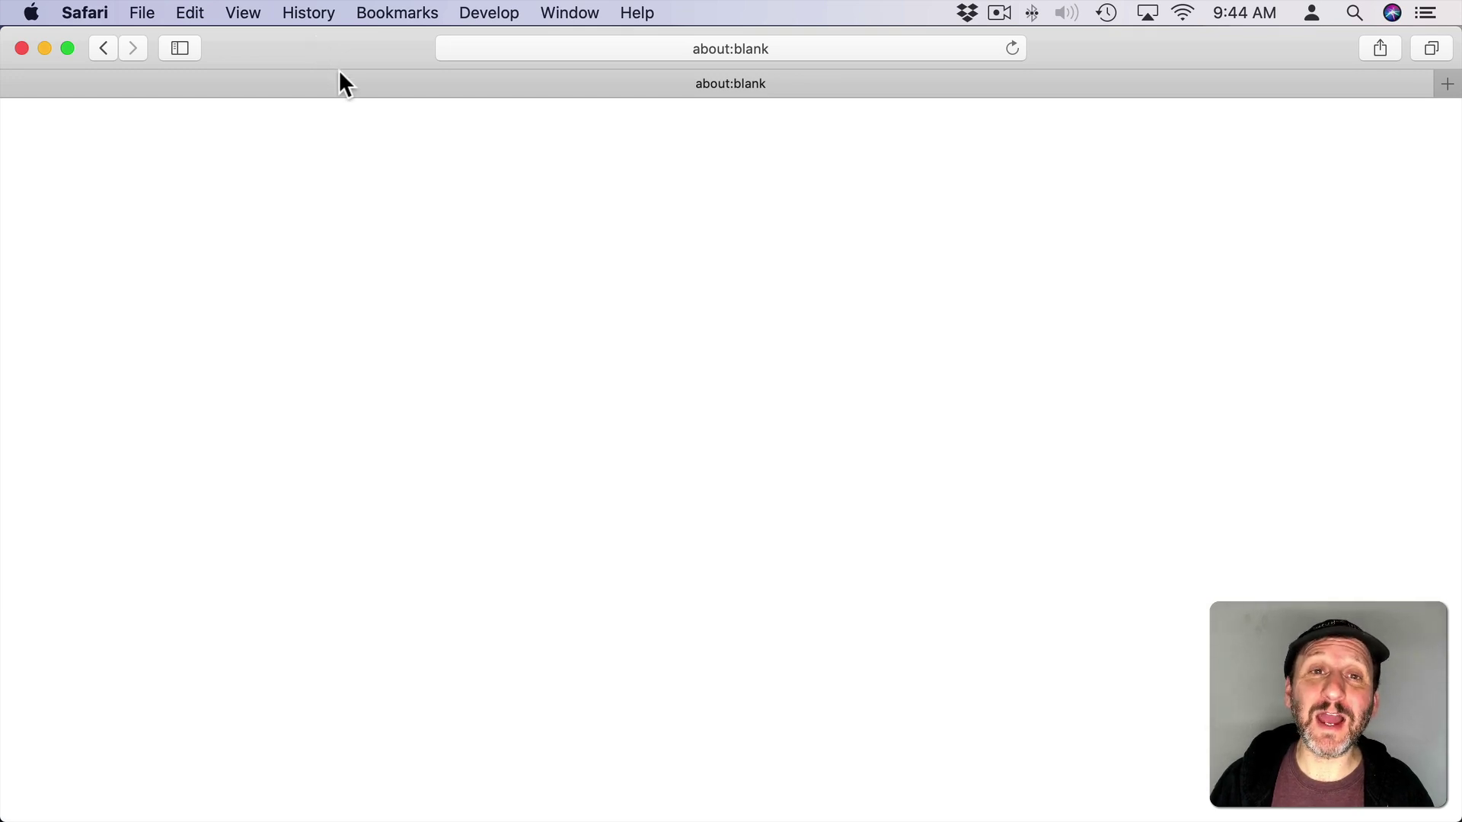
Step: Open Safari's menus from the menu bar to look for the Show Bookmarks command
{"action": "left_click", "coordinate": [87, 16]}
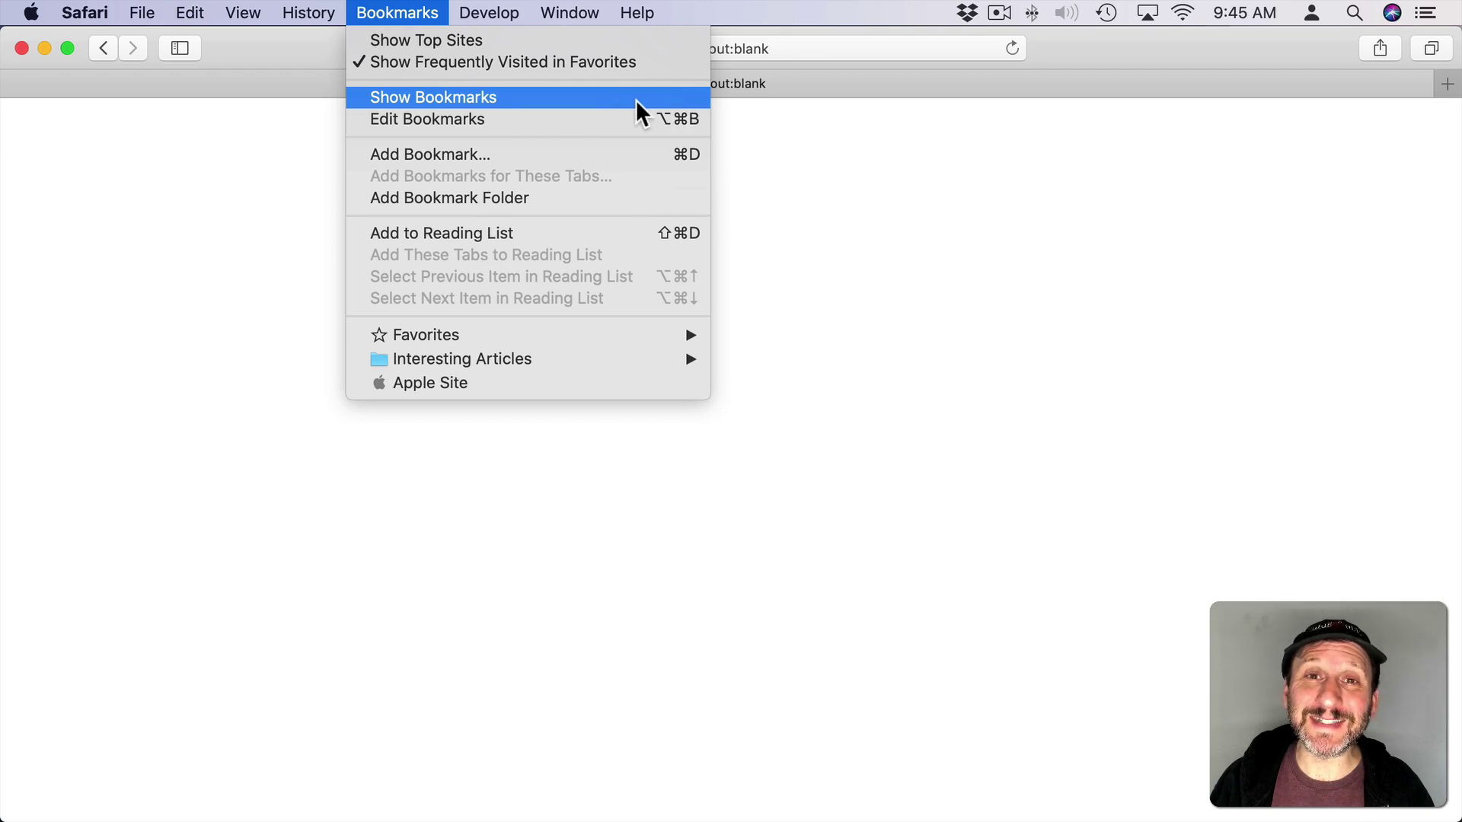
Step: Dismiss the Bookmarks menu with Escape after noting Show Bookmarks has no shortcut
{"action": "key", "text": "Escape"}
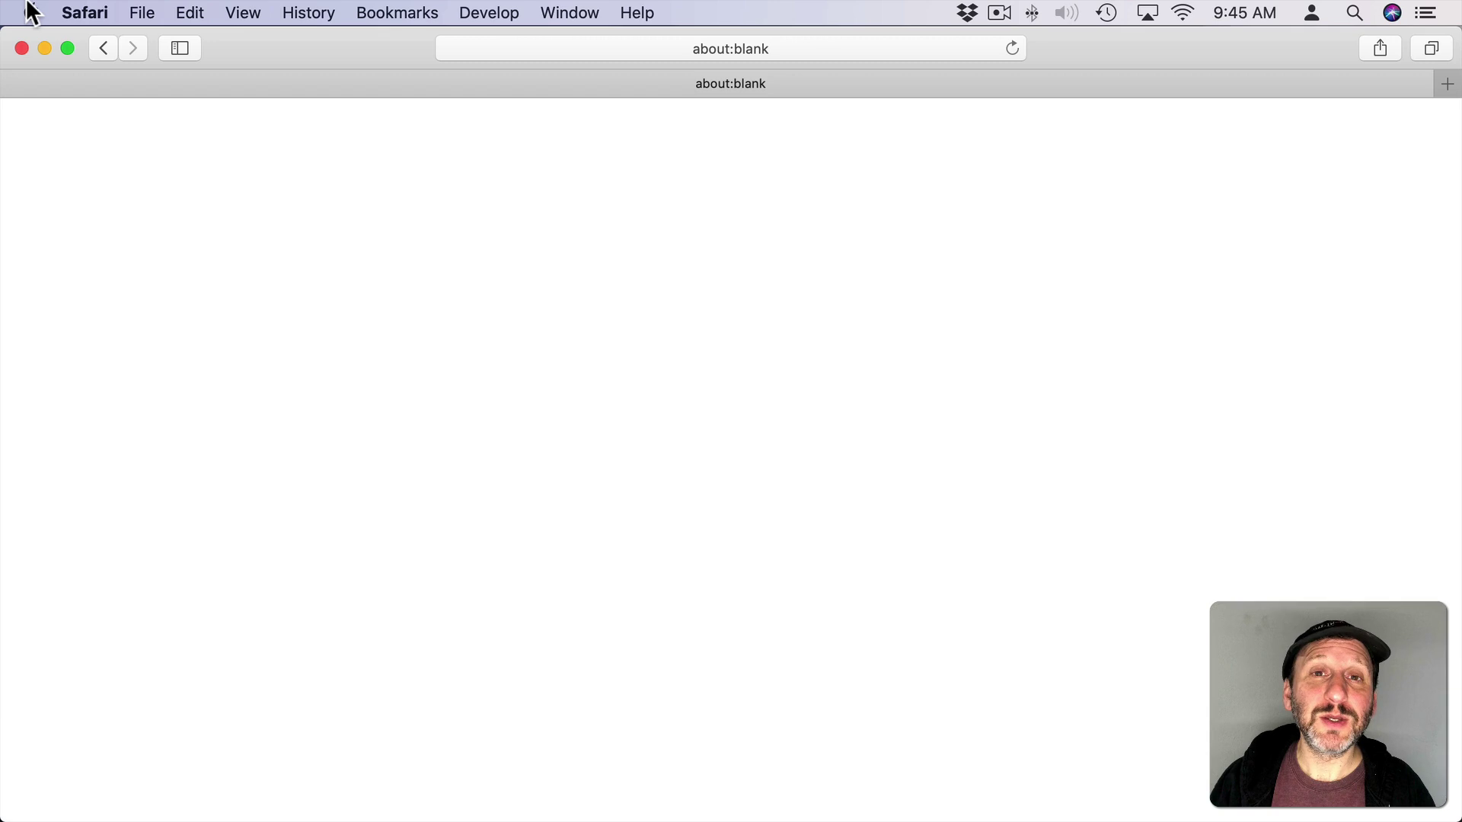
Step: Go to System Preferences > Keyboard > Shortcuts and select App Shortcuts
{"action": "left_click", "coordinate": [30, 10]}
{"action": "left_click", "coordinate": [68, 73]}
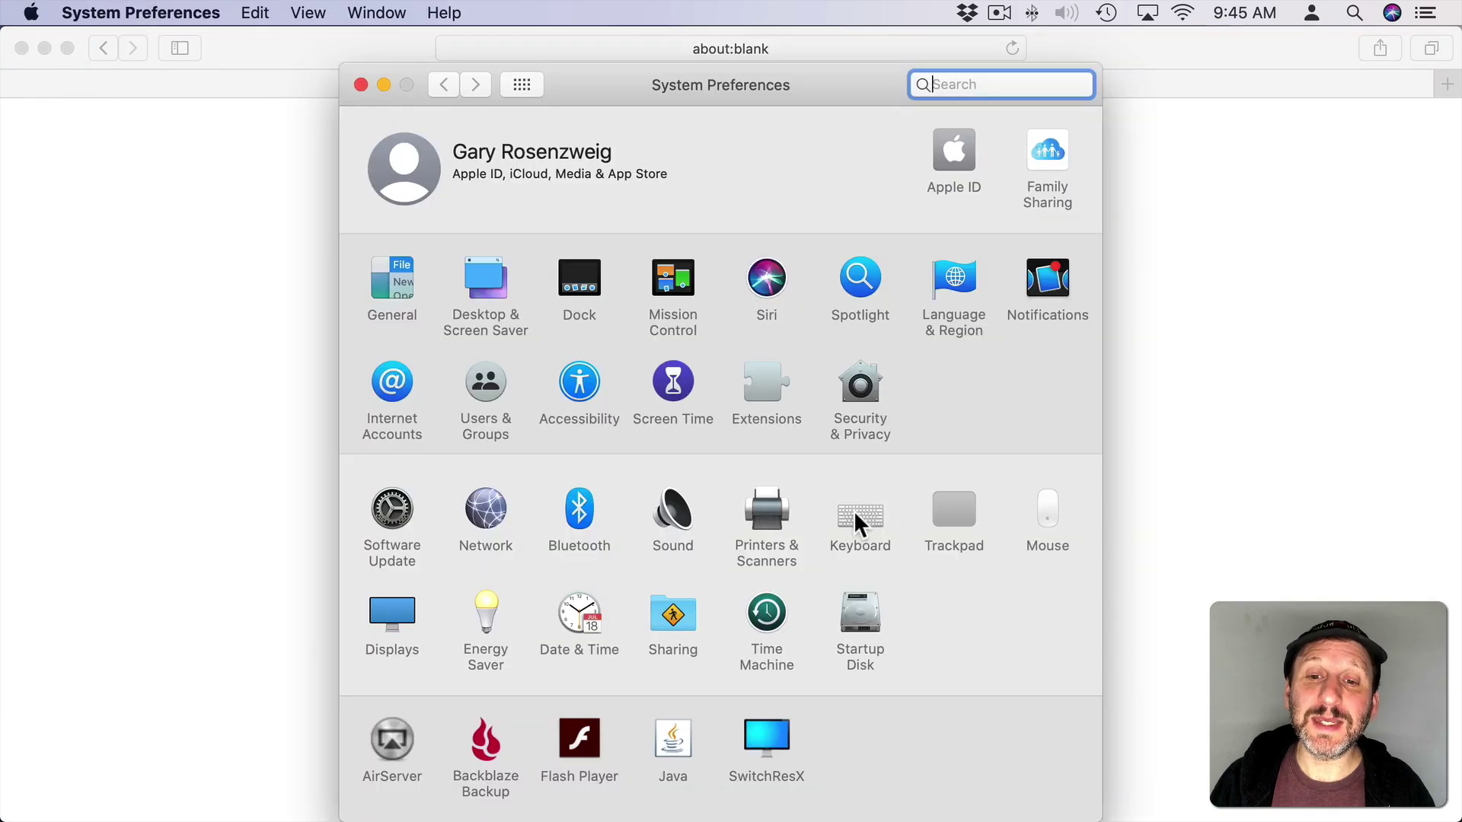
{"action": "left_click", "coordinate": [854, 516]}
{"action": "left_click", "coordinate": [704, 146]}
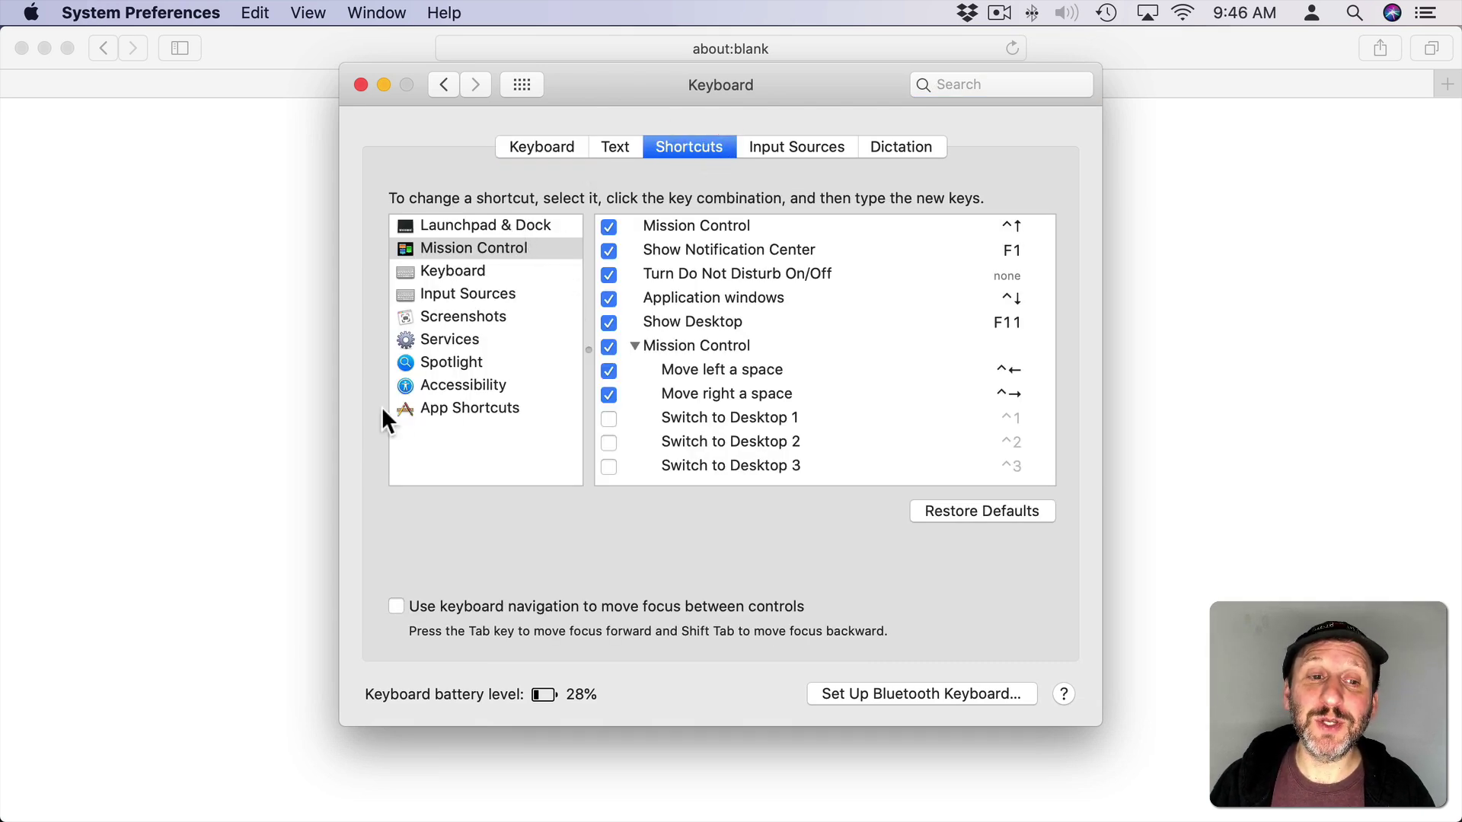
{"action": "left_click", "coordinate": [459, 411]}
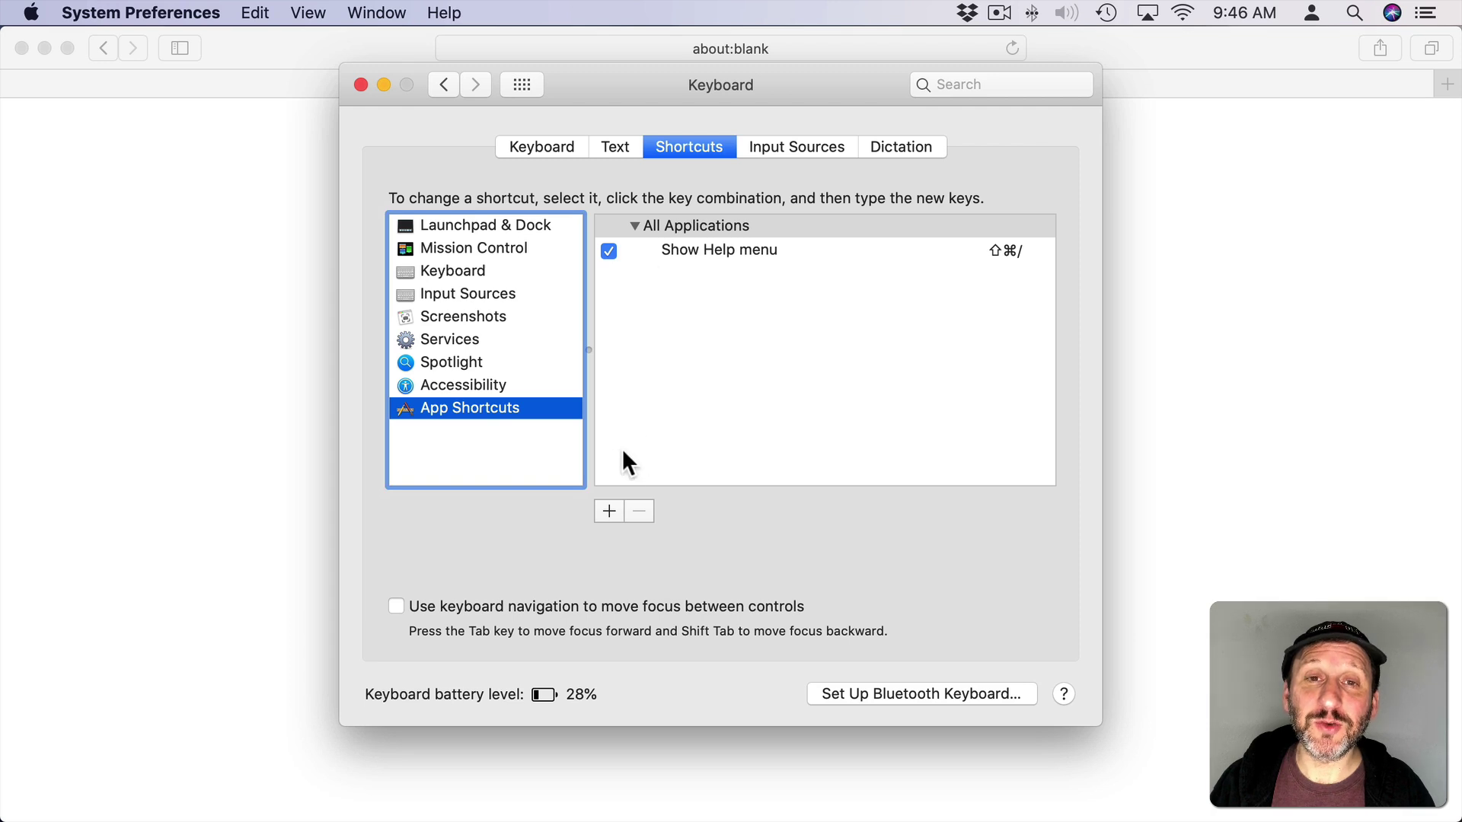
Step: Add a Safari.app shortcut assigning Control-Option-Command-B to Show Bookmarks
{"action": "left_click", "coordinate": [609, 511]}
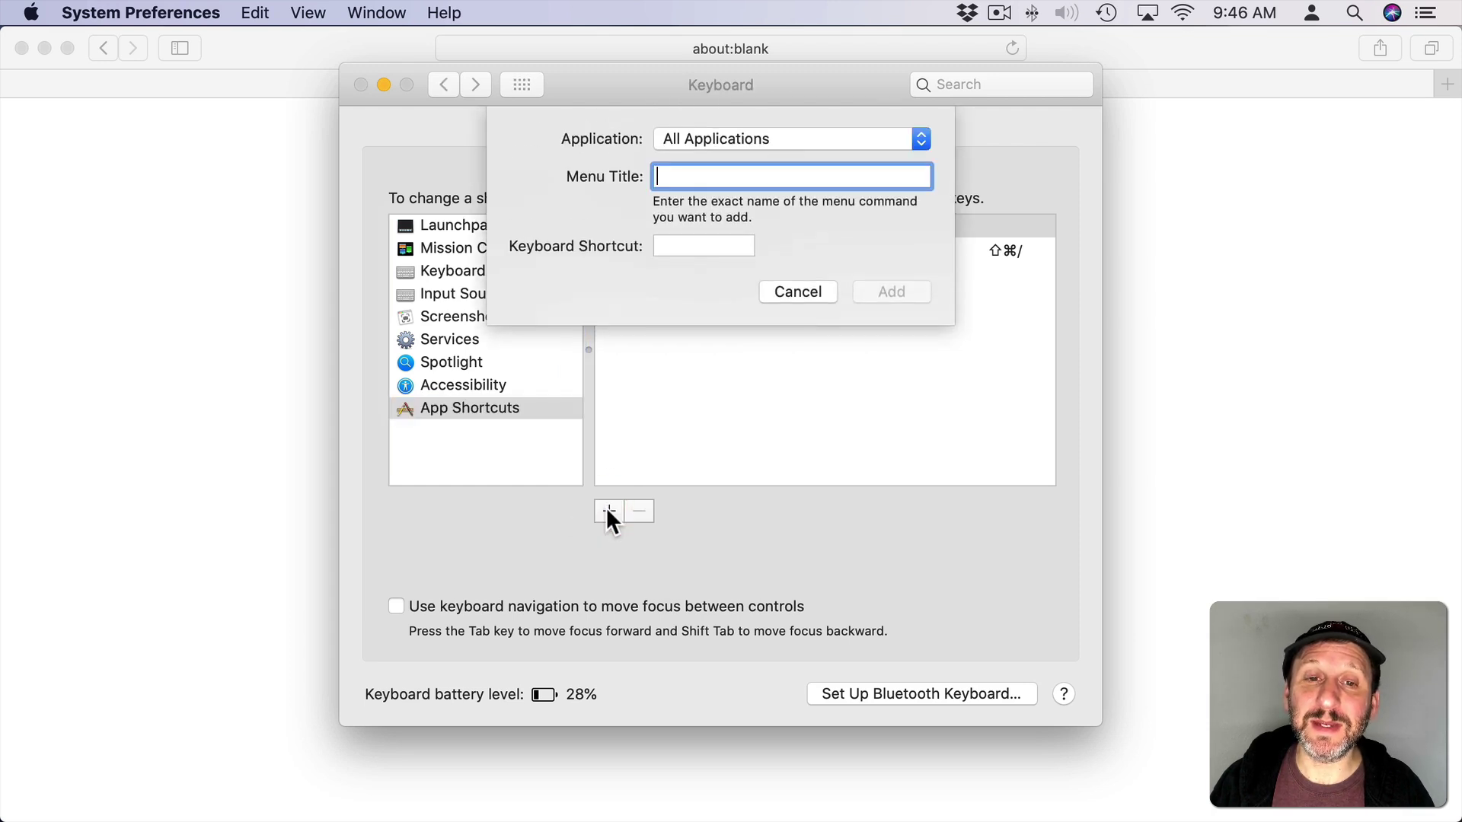
{"action": "left_click", "coordinate": [723, 140]}
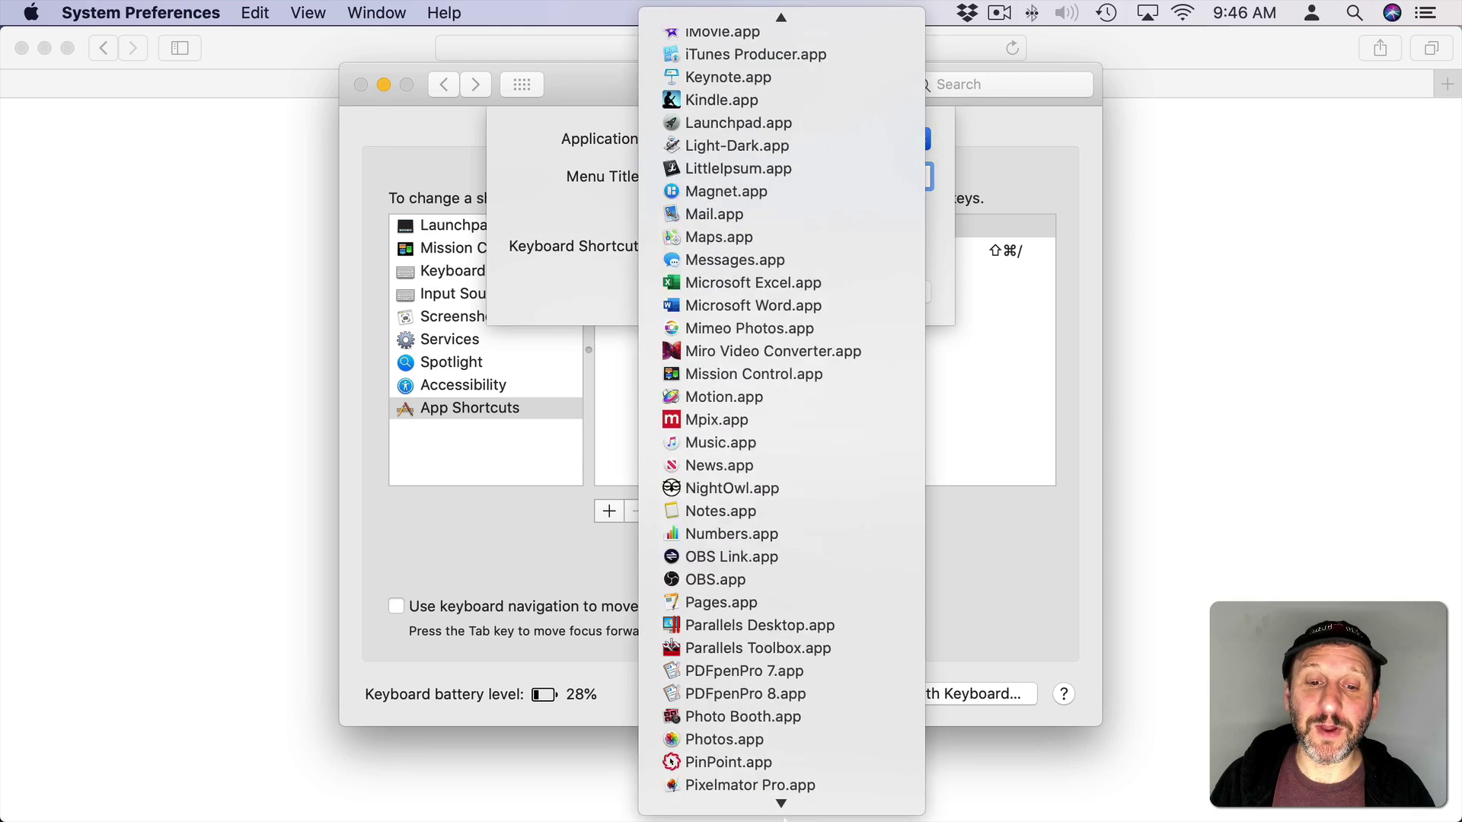
{"action": "left_click", "coordinate": [778, 663]}
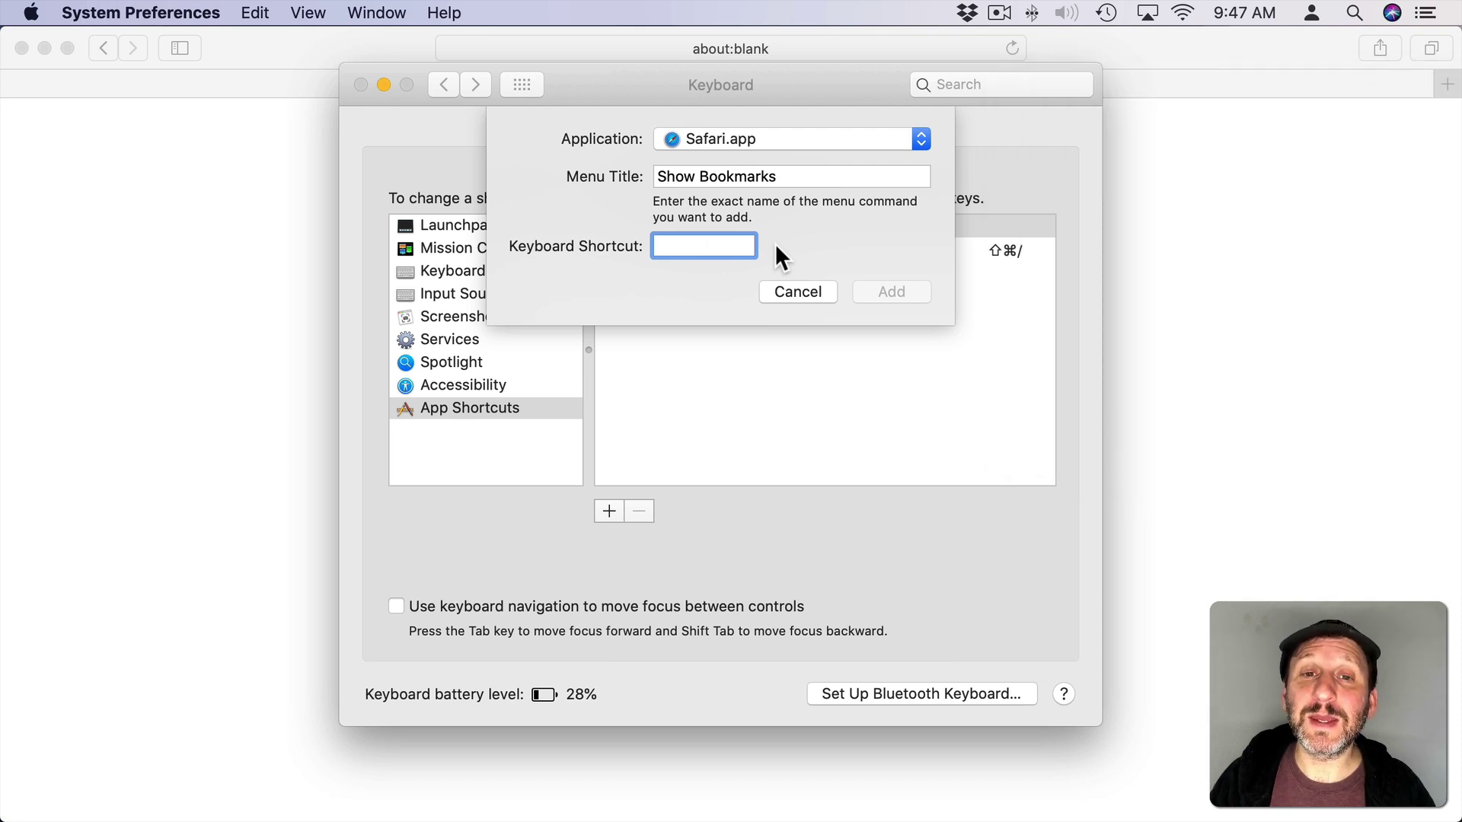
{"action": "key", "text": "super"}
{"action": "key", "text": "alt"}
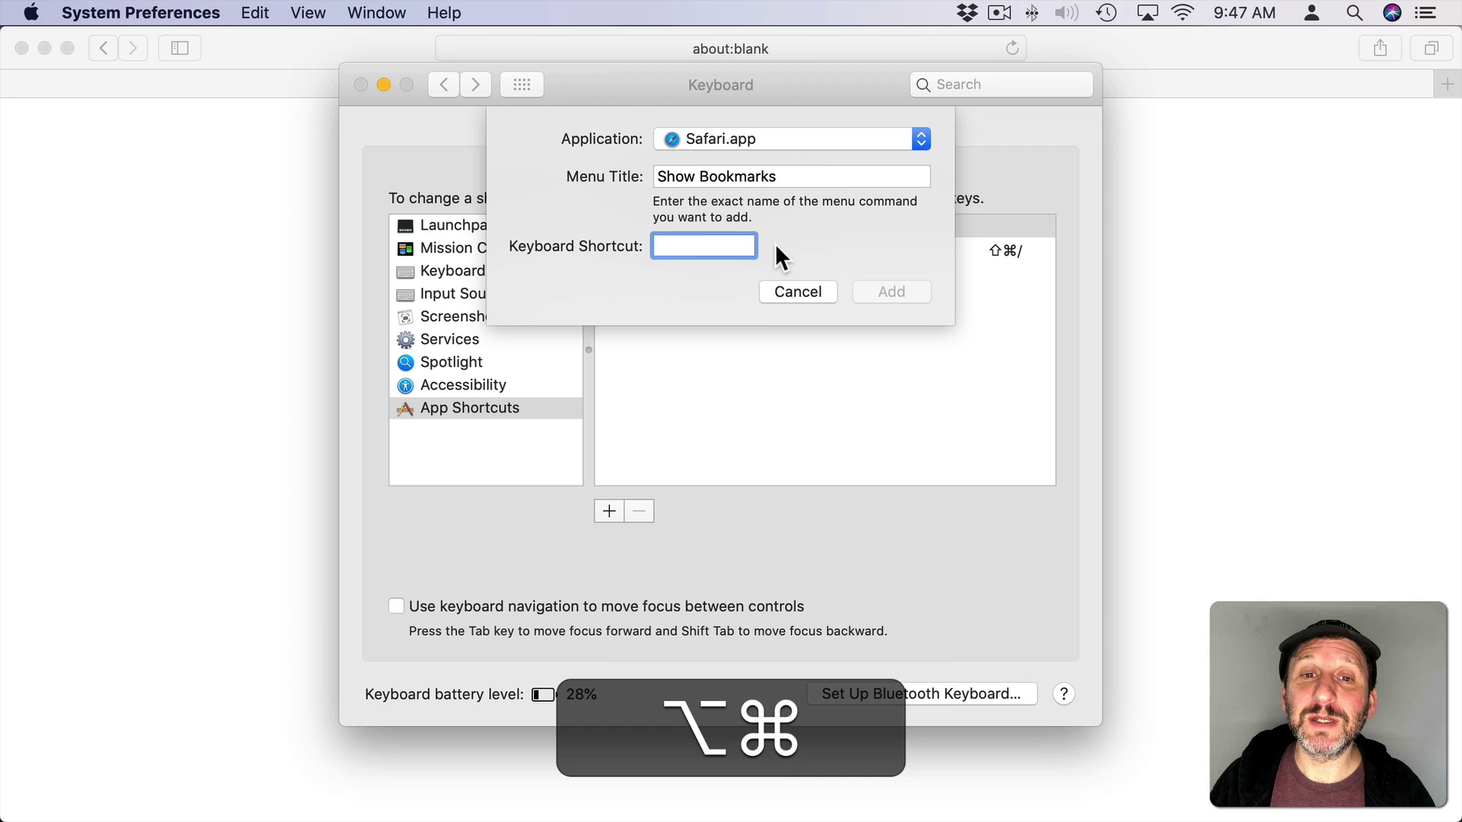
{"action": "key", "text": "ctrl"}
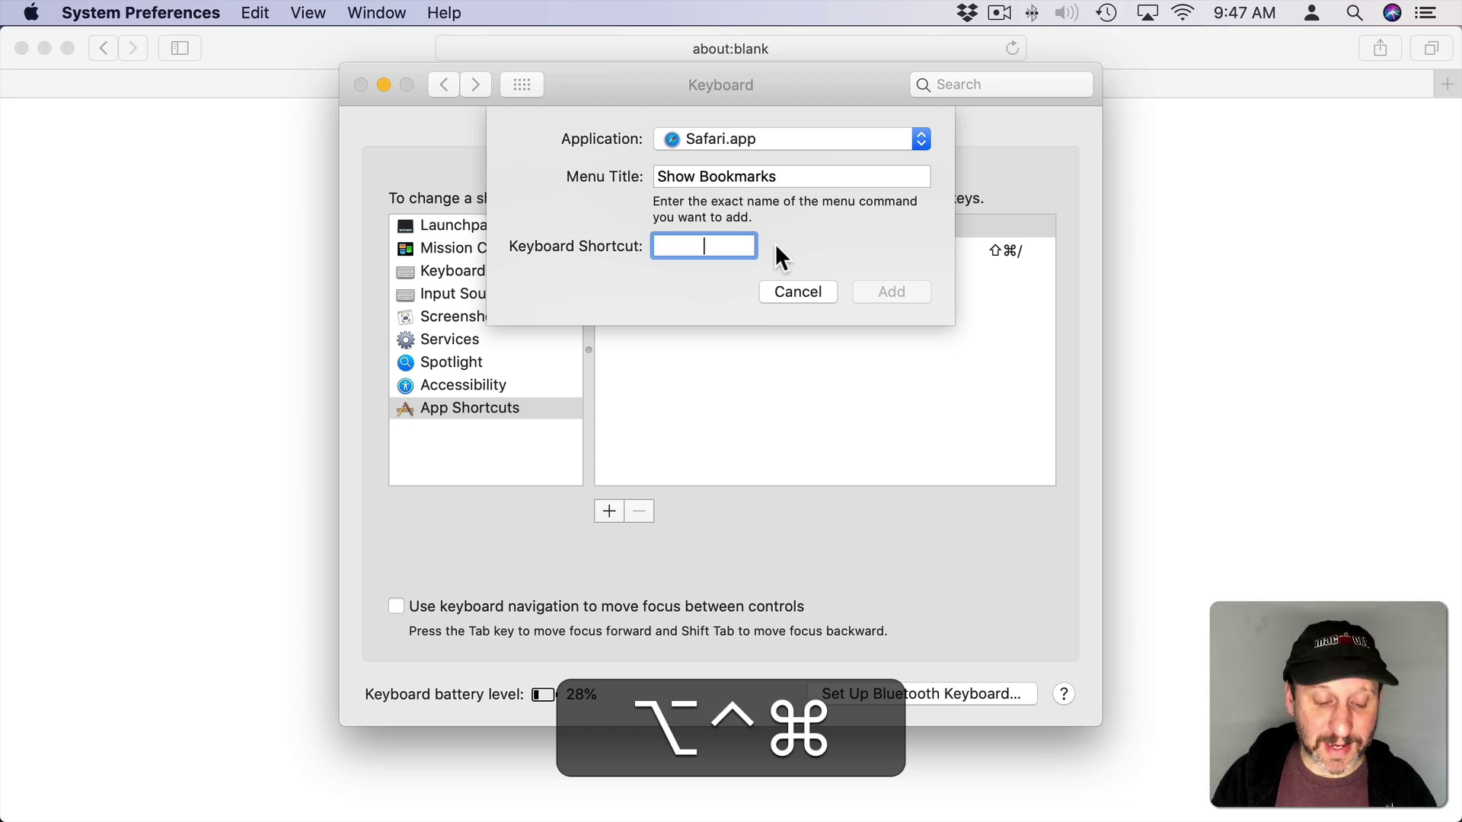
{"action": "key", "text": "ctrl+alt+super+b"}
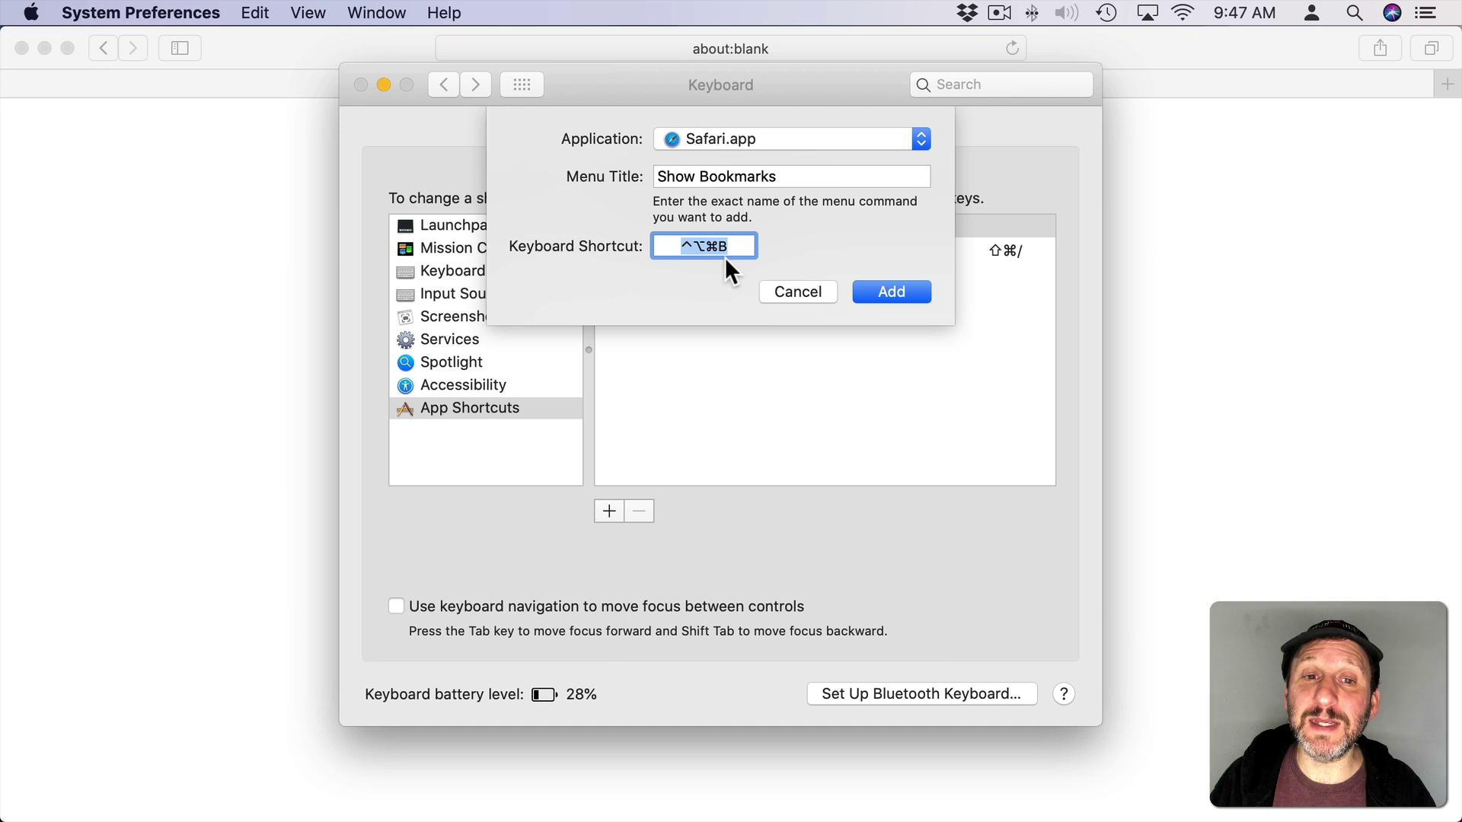
{"action": "left_click", "coordinate": [887, 288]}
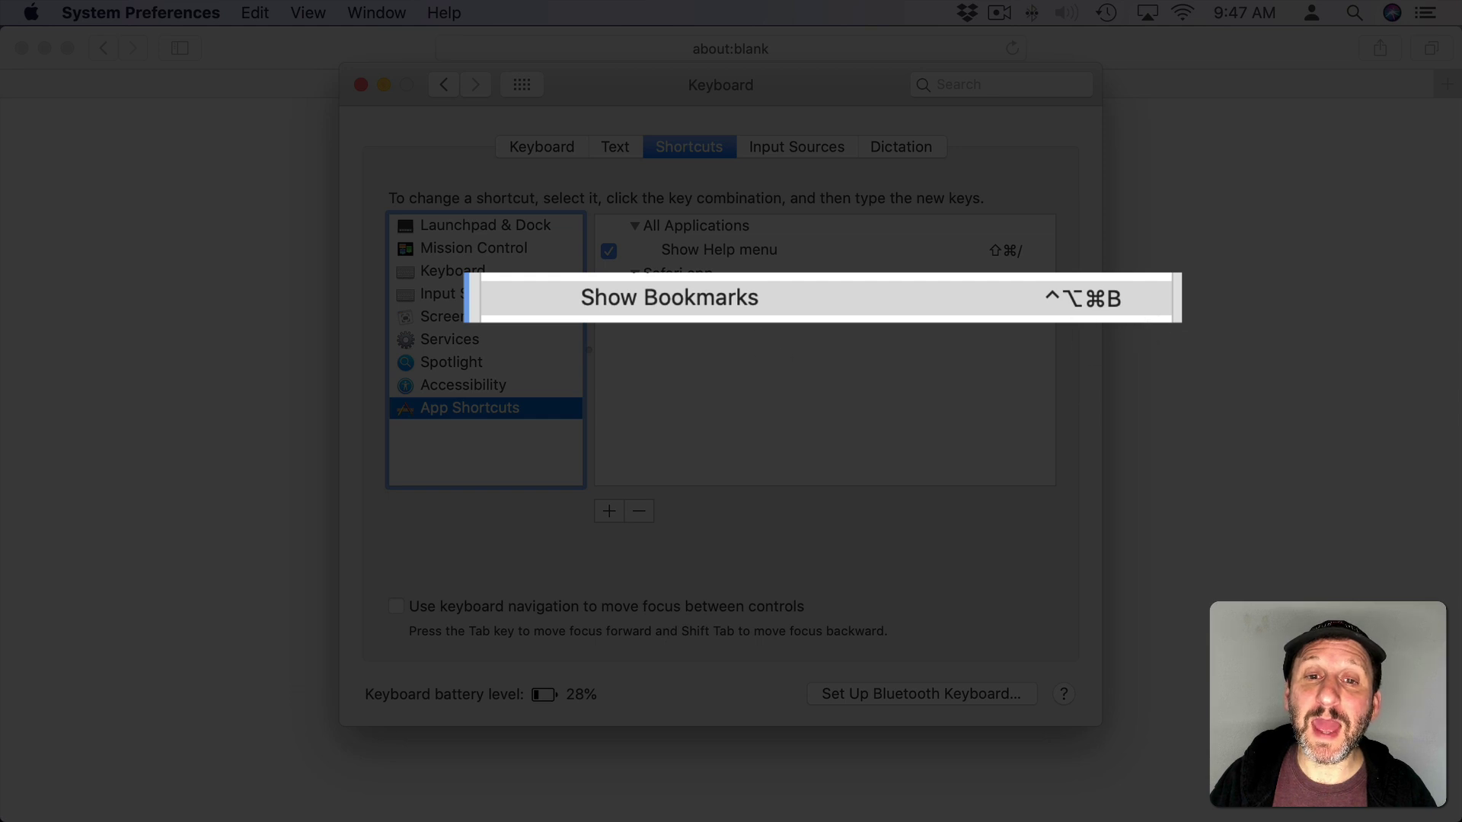
Step: Inspect the new Show Bookmarks entry's shortcut and title, leaving both unchanged
{"action": "double_click", "coordinate": [1076, 295]}
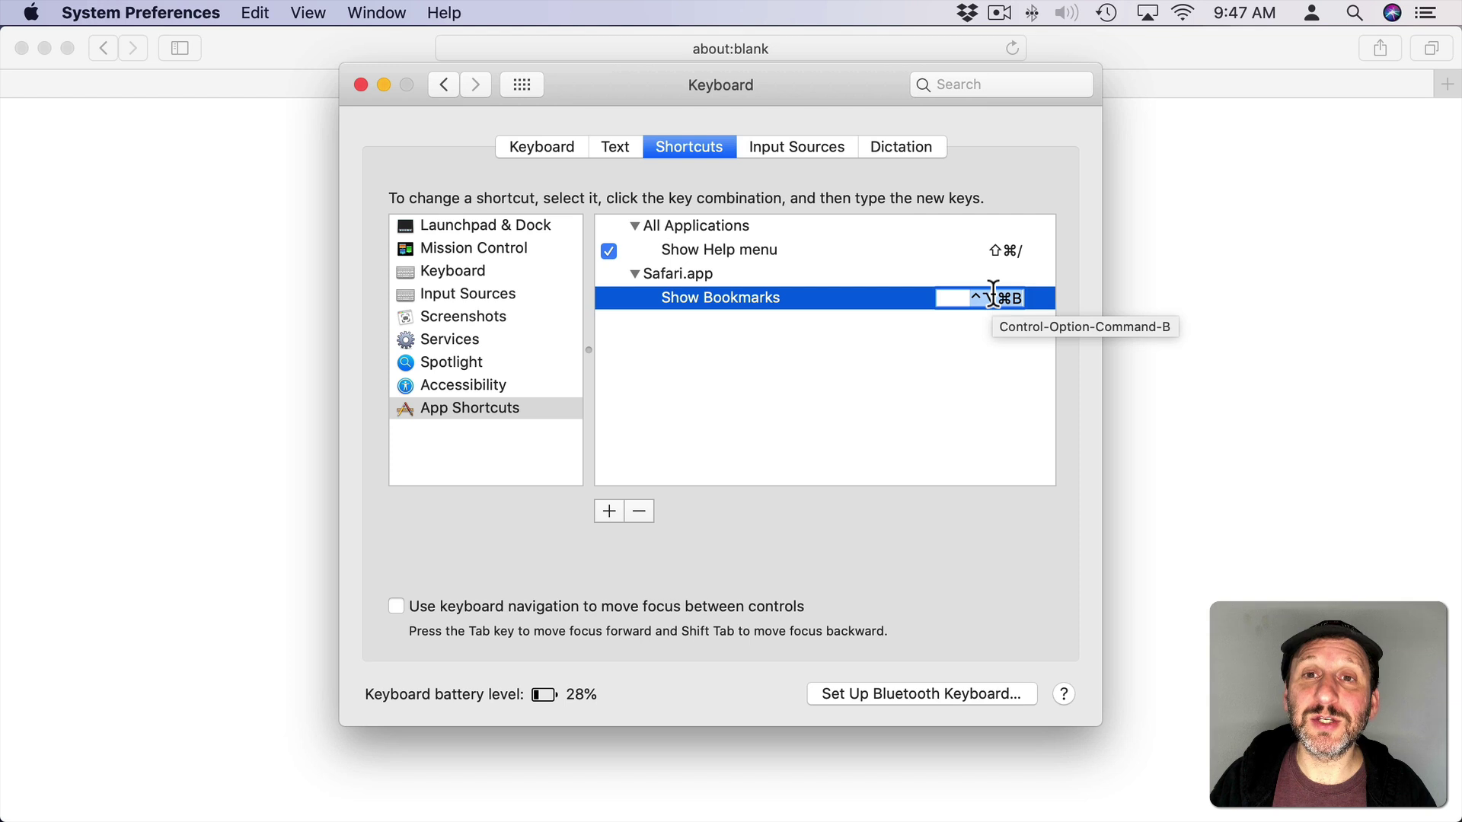
{"action": "double_click", "coordinate": [738, 297]}
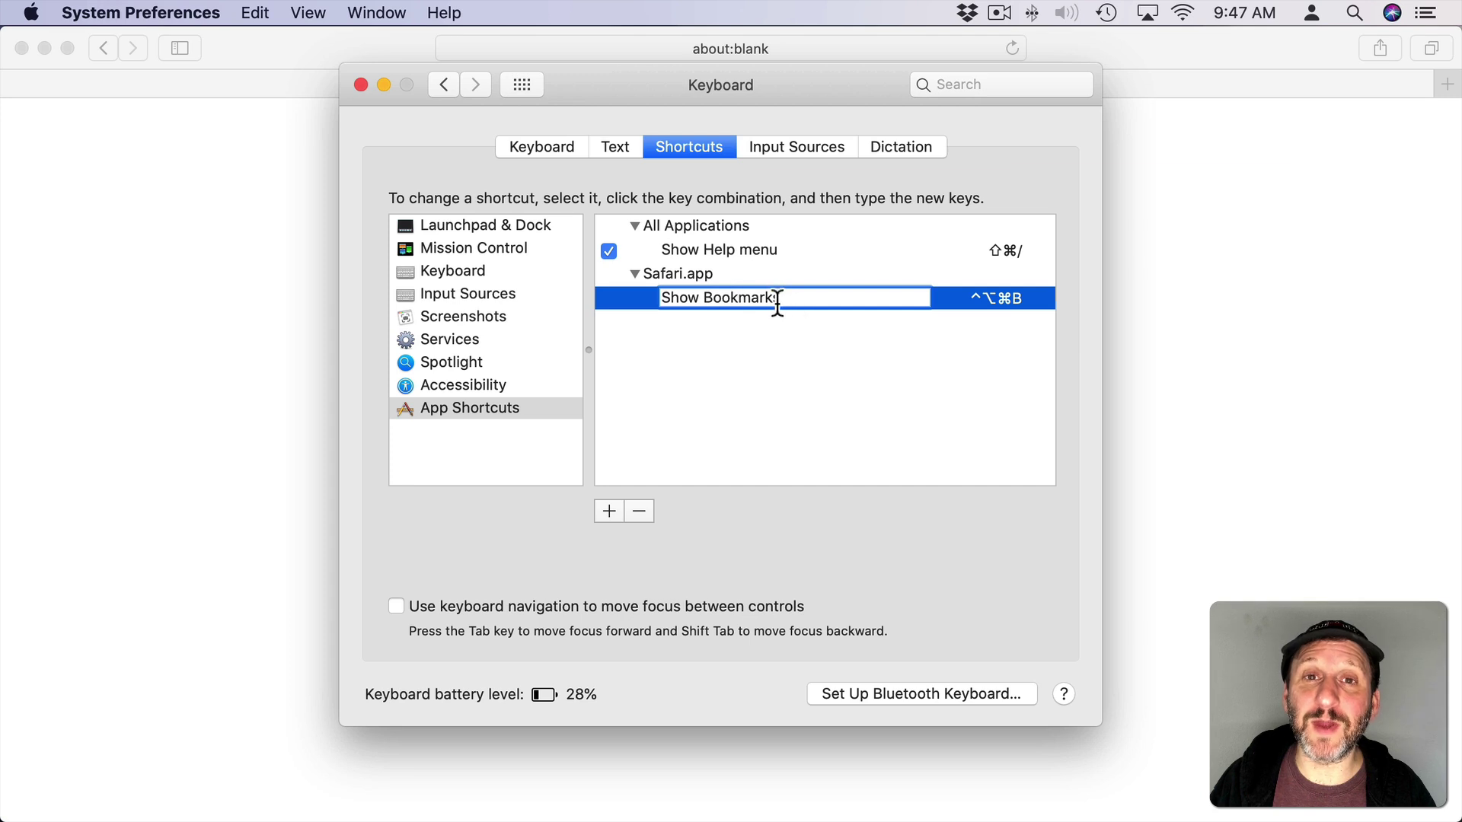
{"action": "key", "text": "Return"}
Step: Confirm Safari's Bookmarks menu shows the new shortcut, then press Control-Option-Command-B to open the sidebar
{"action": "left_click", "coordinate": [263, 57]}
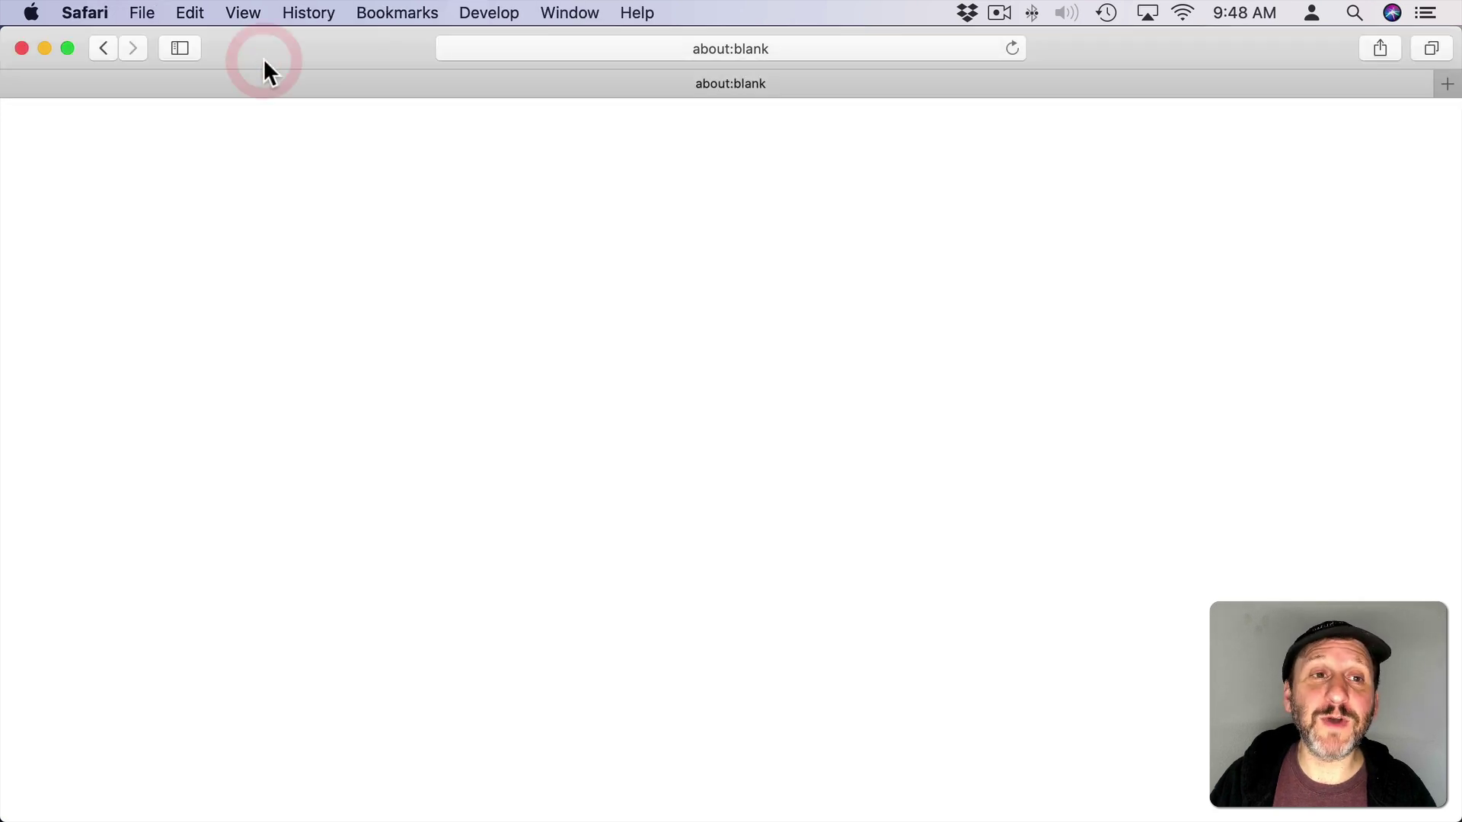
{"action": "left_click", "coordinate": [398, 11]}
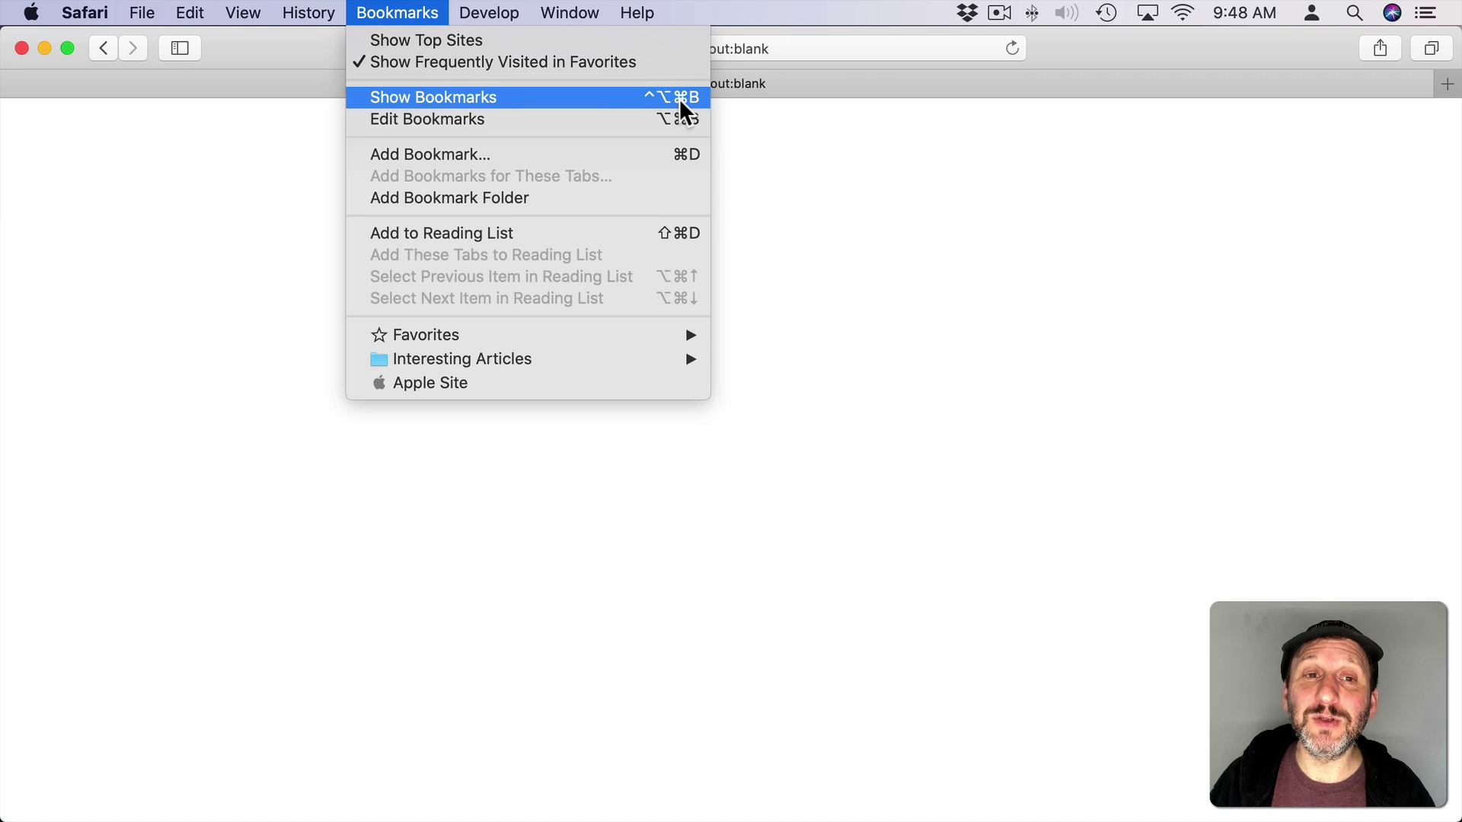
{"action": "left_click", "coordinate": [837, 95]}
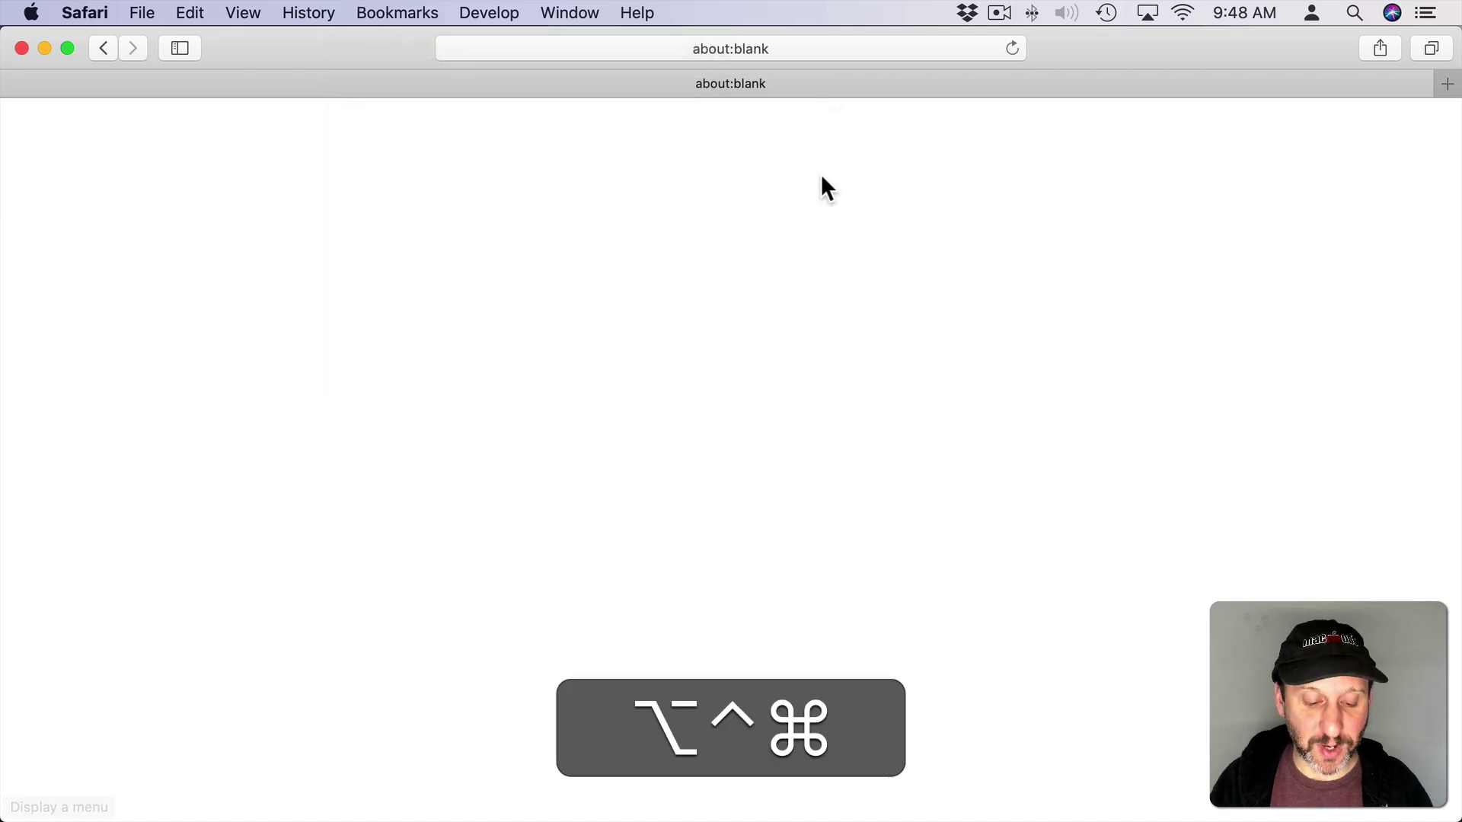
{"action": "key", "text": "ctrl+alt+super+b"}
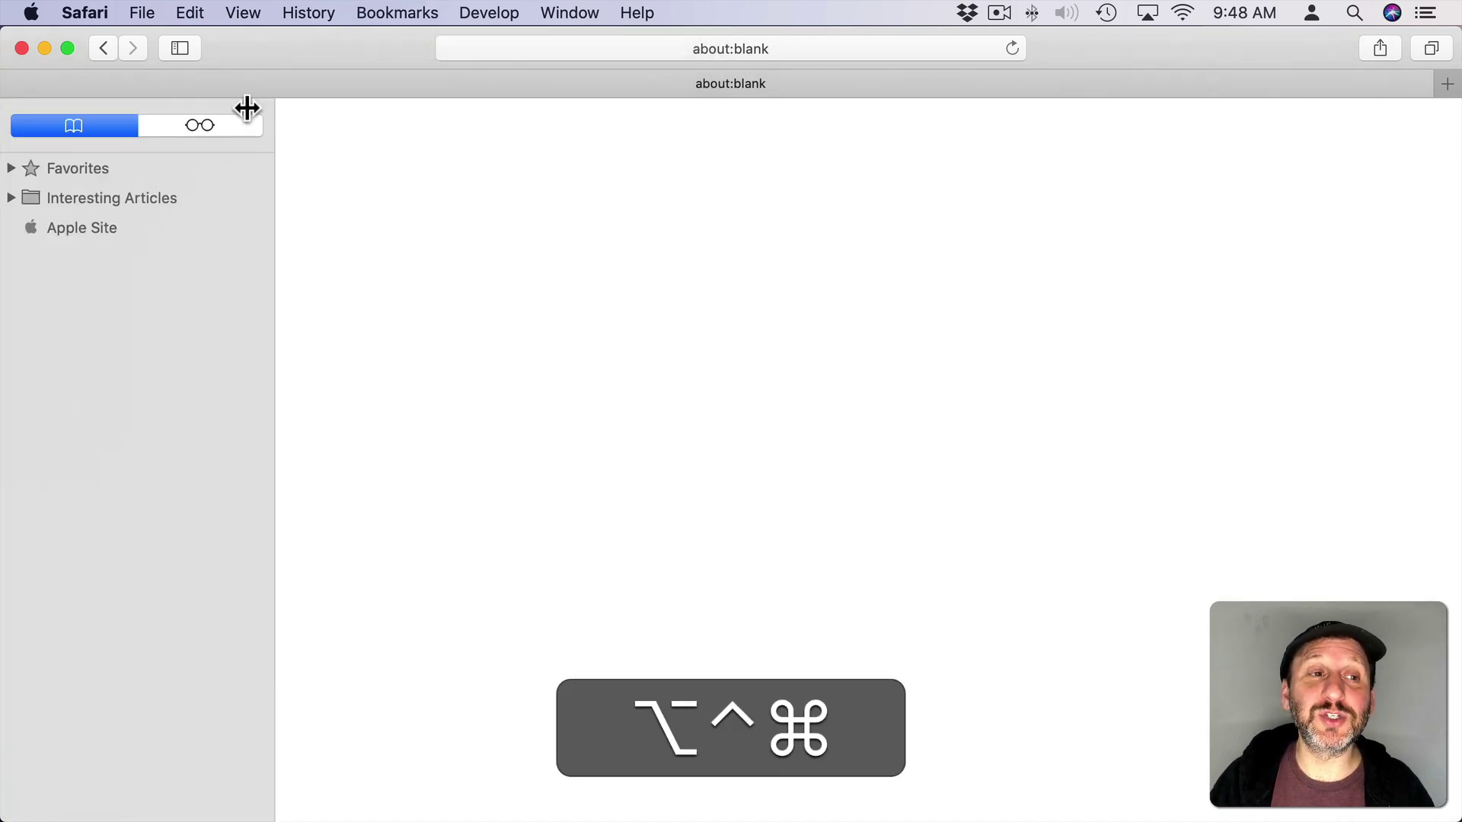
Step: Check Safari's Bookmarks menu, where Hide Bookmarks has no shortcut yet
{"action": "left_click", "coordinate": [399, 12]}
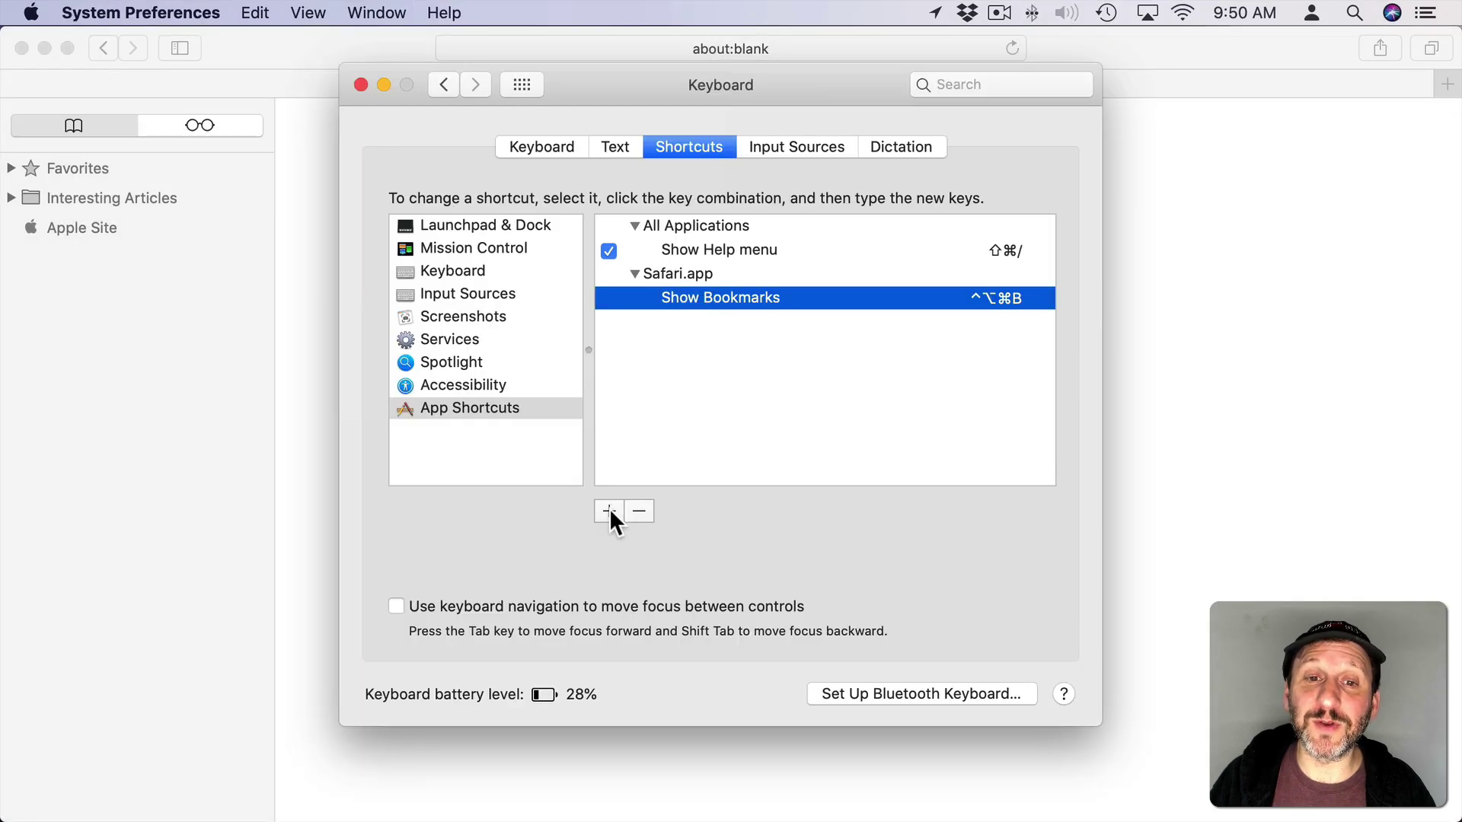
Step: Add a Safari shortcut giving Hide Bookmarks Control-Option-Command-B as well
{"action": "left_click", "coordinate": [609, 509]}
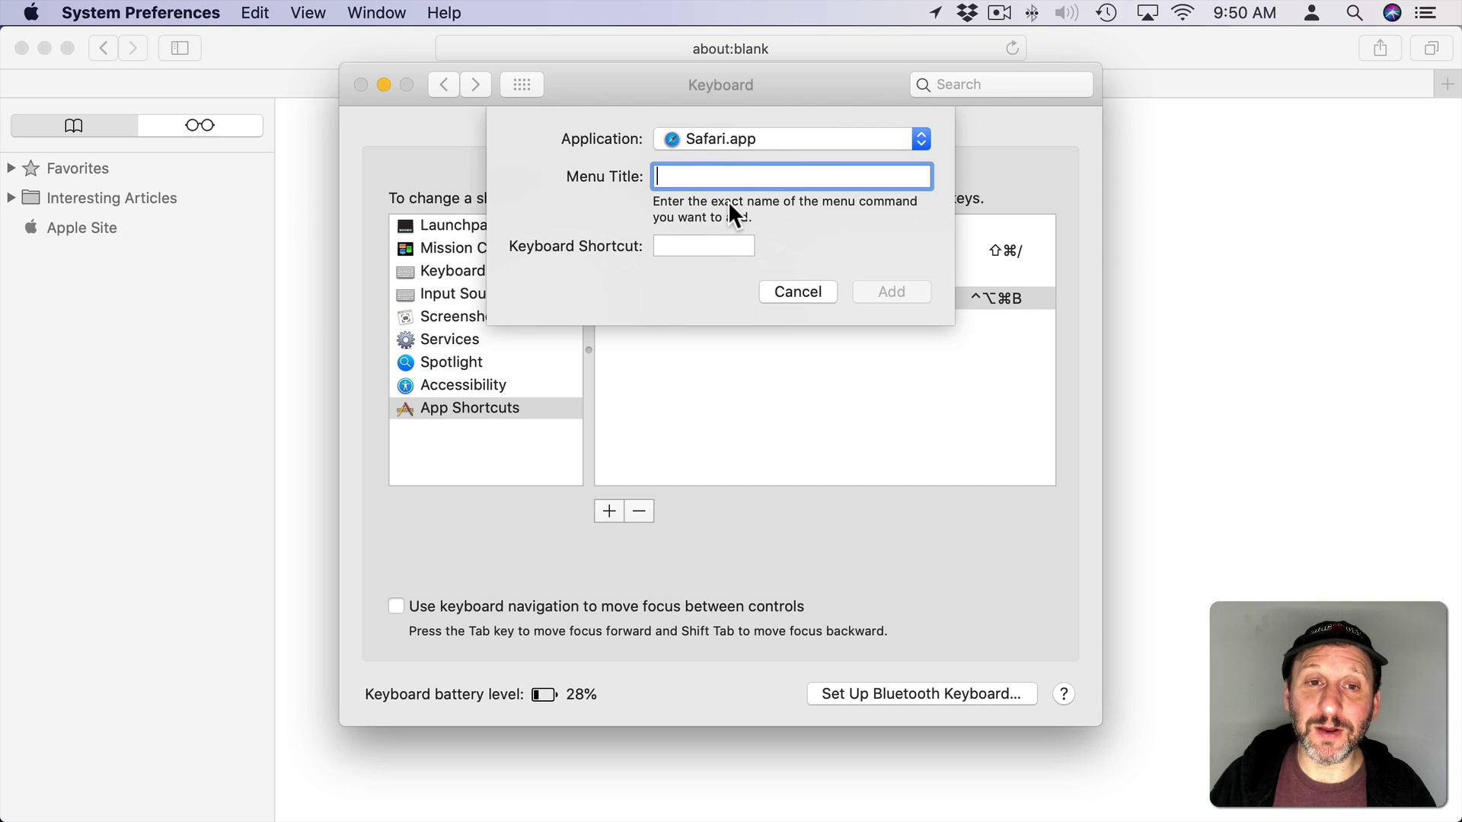
{"action": "type", "text": "Hide Bookmarks"}
{"action": "left_click", "coordinate": [694, 244]}
{"action": "key", "text": "ctrl+alt+super+b"}
{"action": "left_click", "coordinate": [890, 291]}
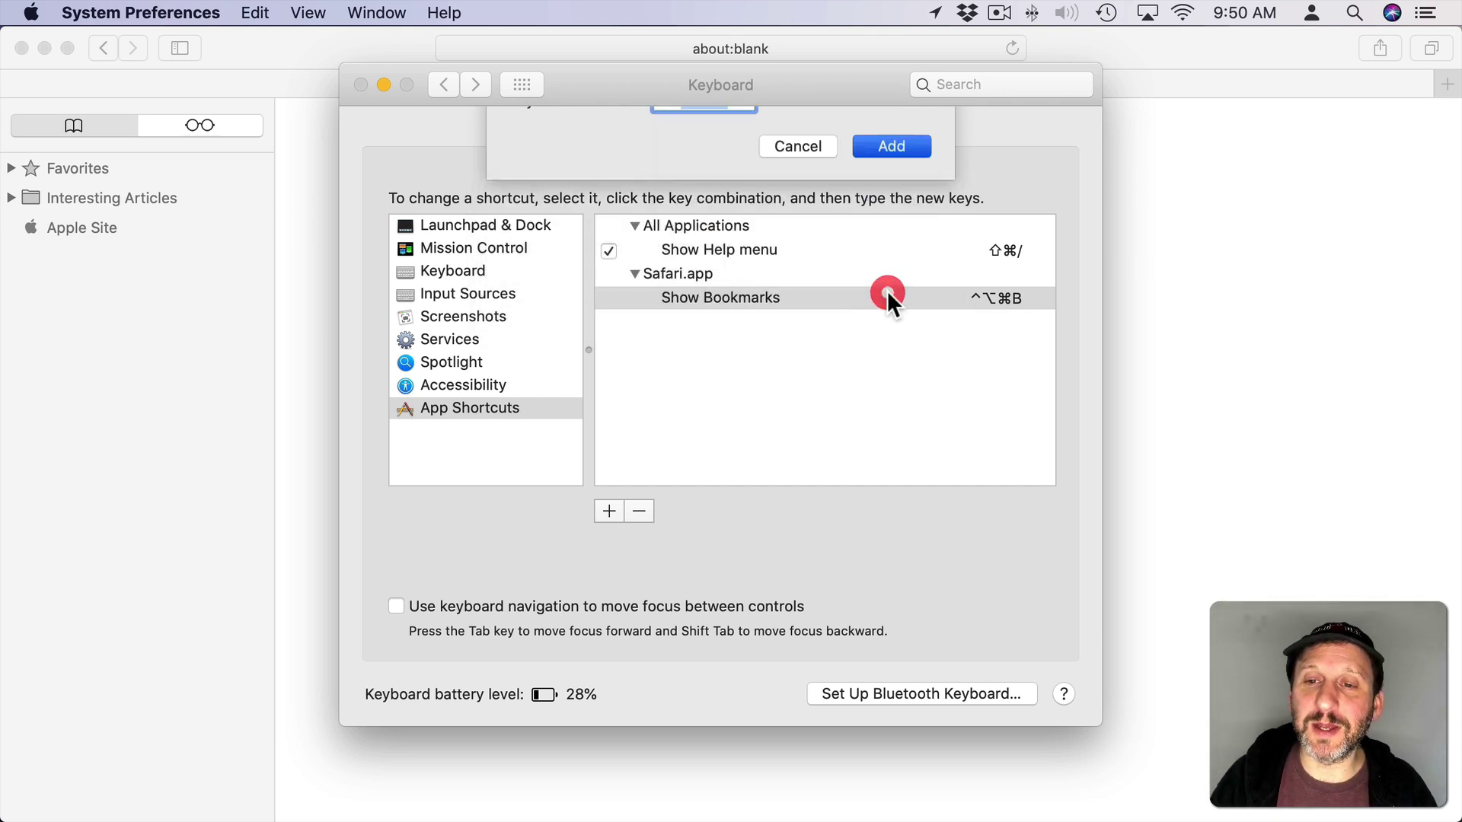
Step: Toggle Safari's bookmarks sidebar off and on with Control-Option-Command-B
{"action": "left_click", "coordinate": [313, 56]}
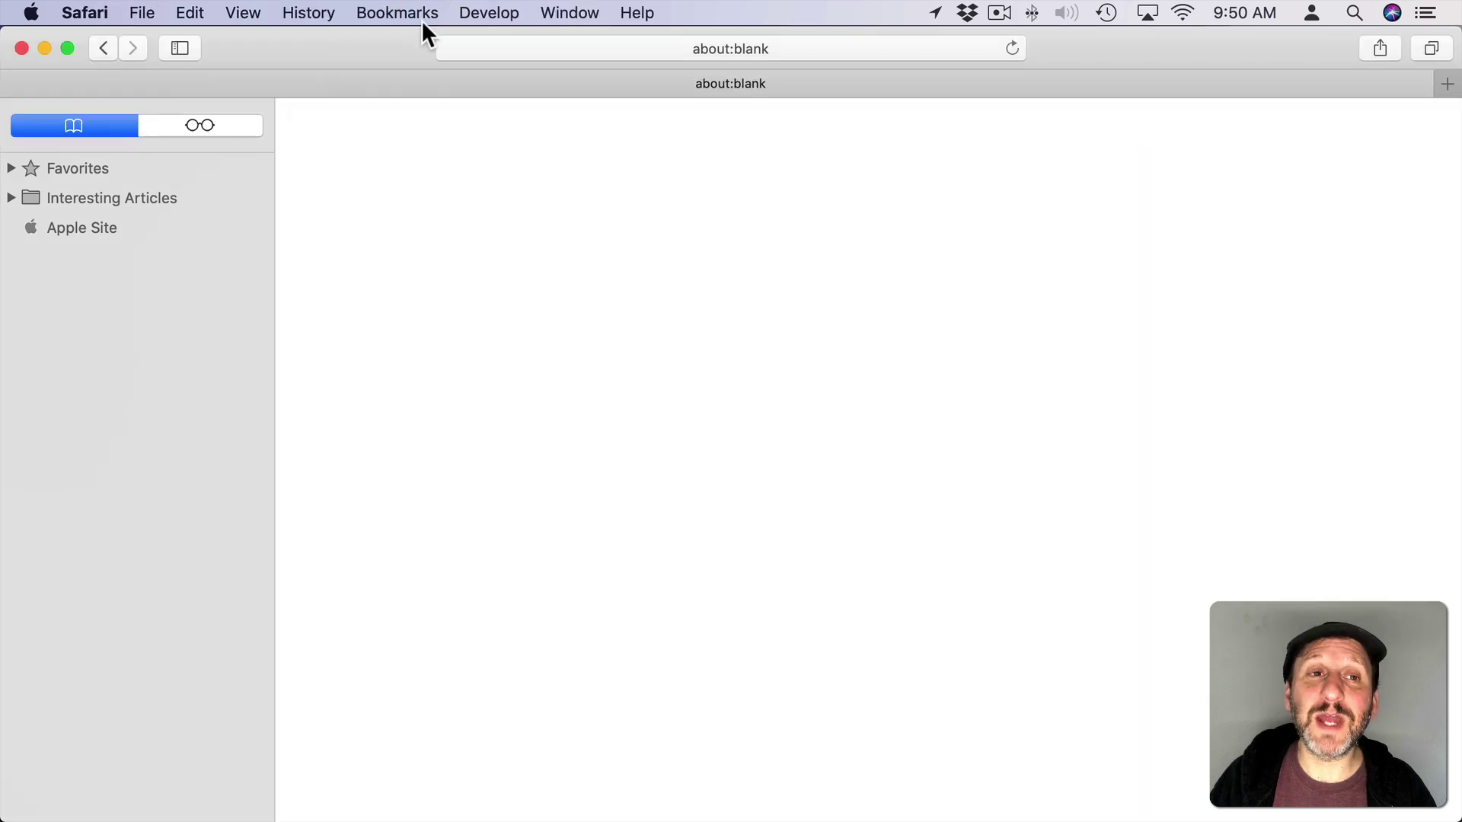
{"action": "left_click", "coordinate": [416, 12]}
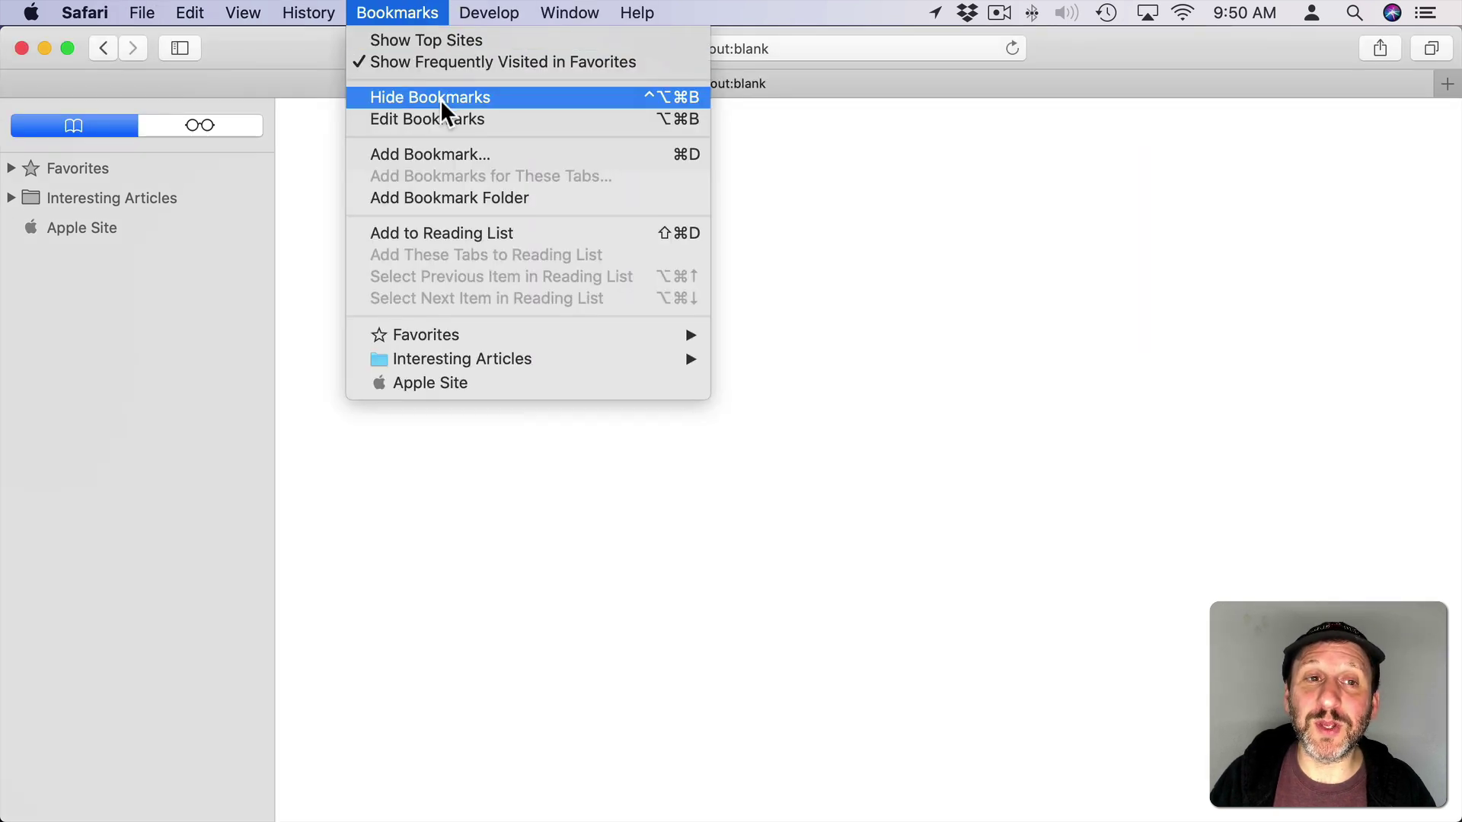
{"action": "key", "text": "ctrl+alt+super+b"}
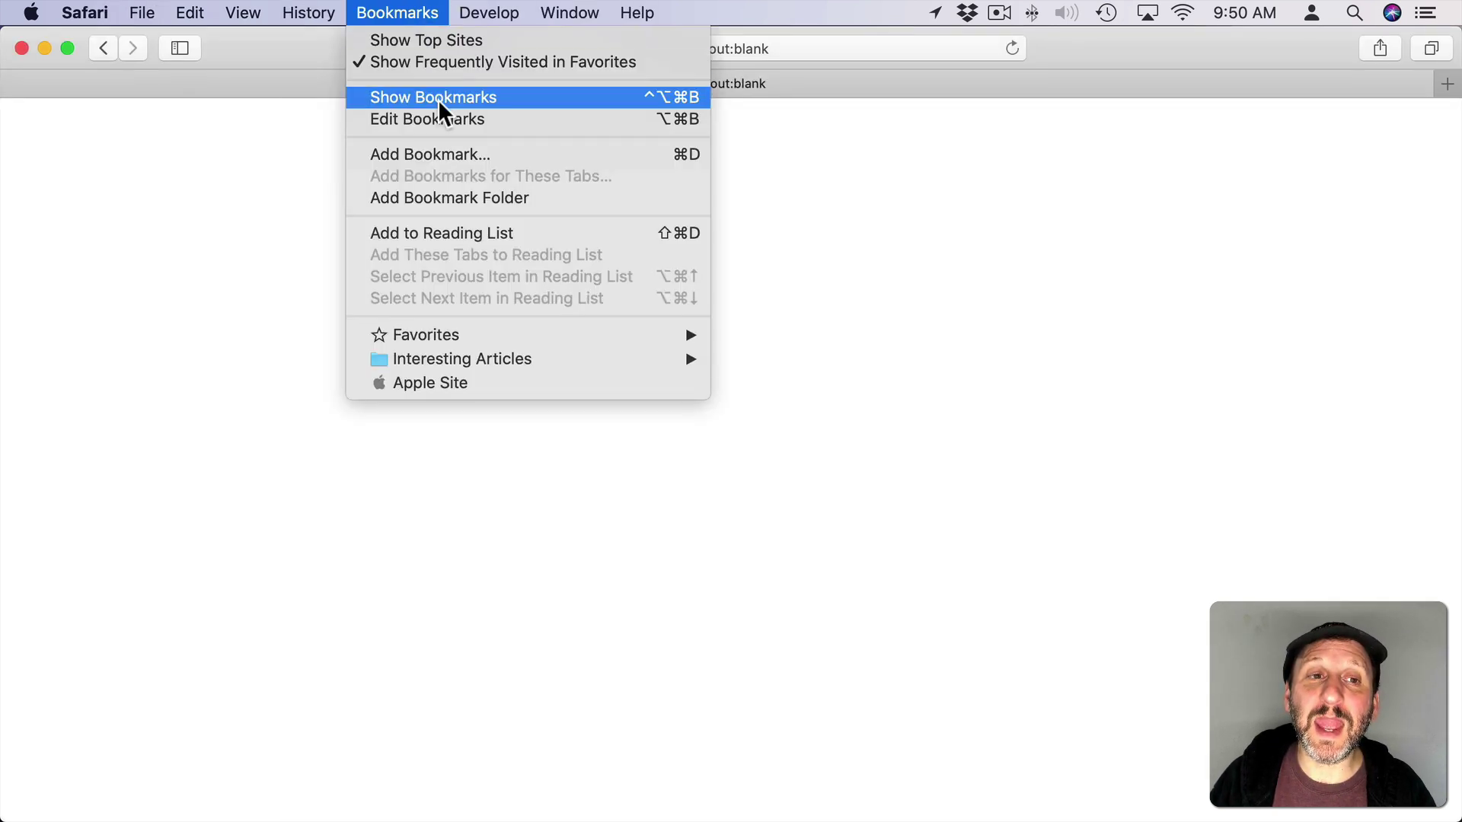
{"action": "left_click", "coordinate": [416, 9]}
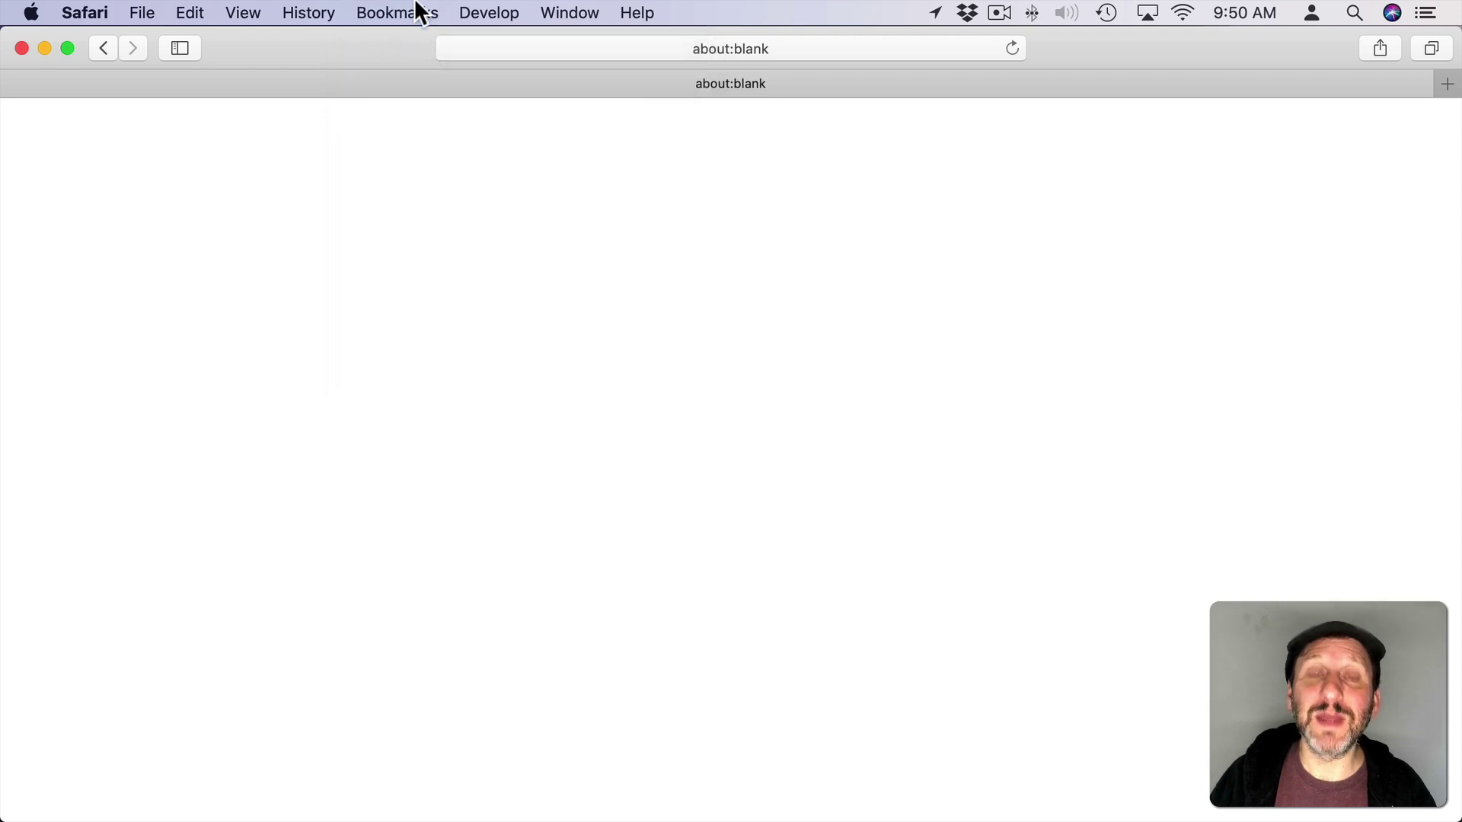
{"action": "key", "text": "ctrl+alt+super+b"}
{"action": "key", "text": "ctrl+alt+super+b"}
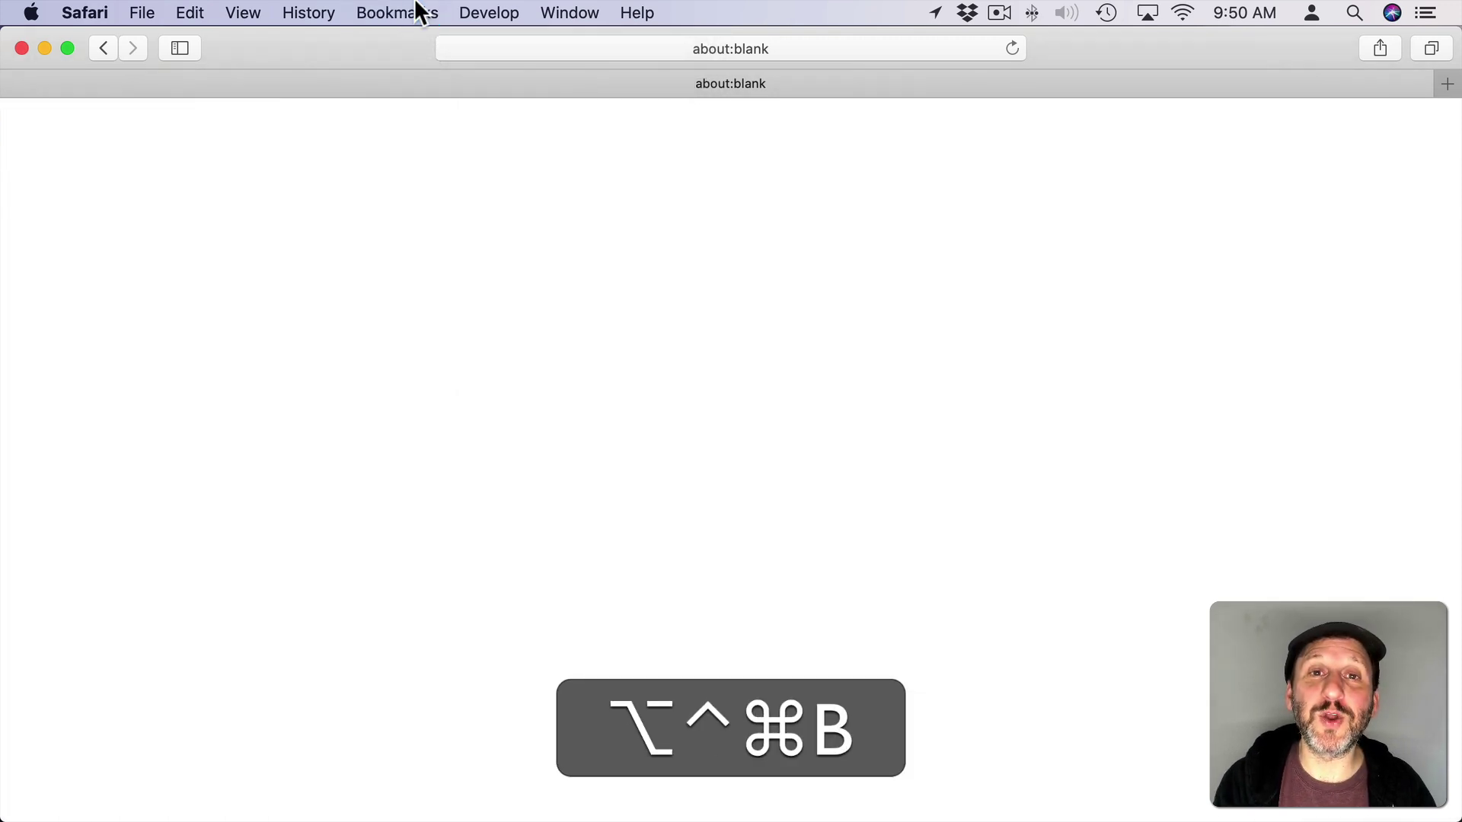
{"action": "key", "text": "ctrl+alt+super+b"}
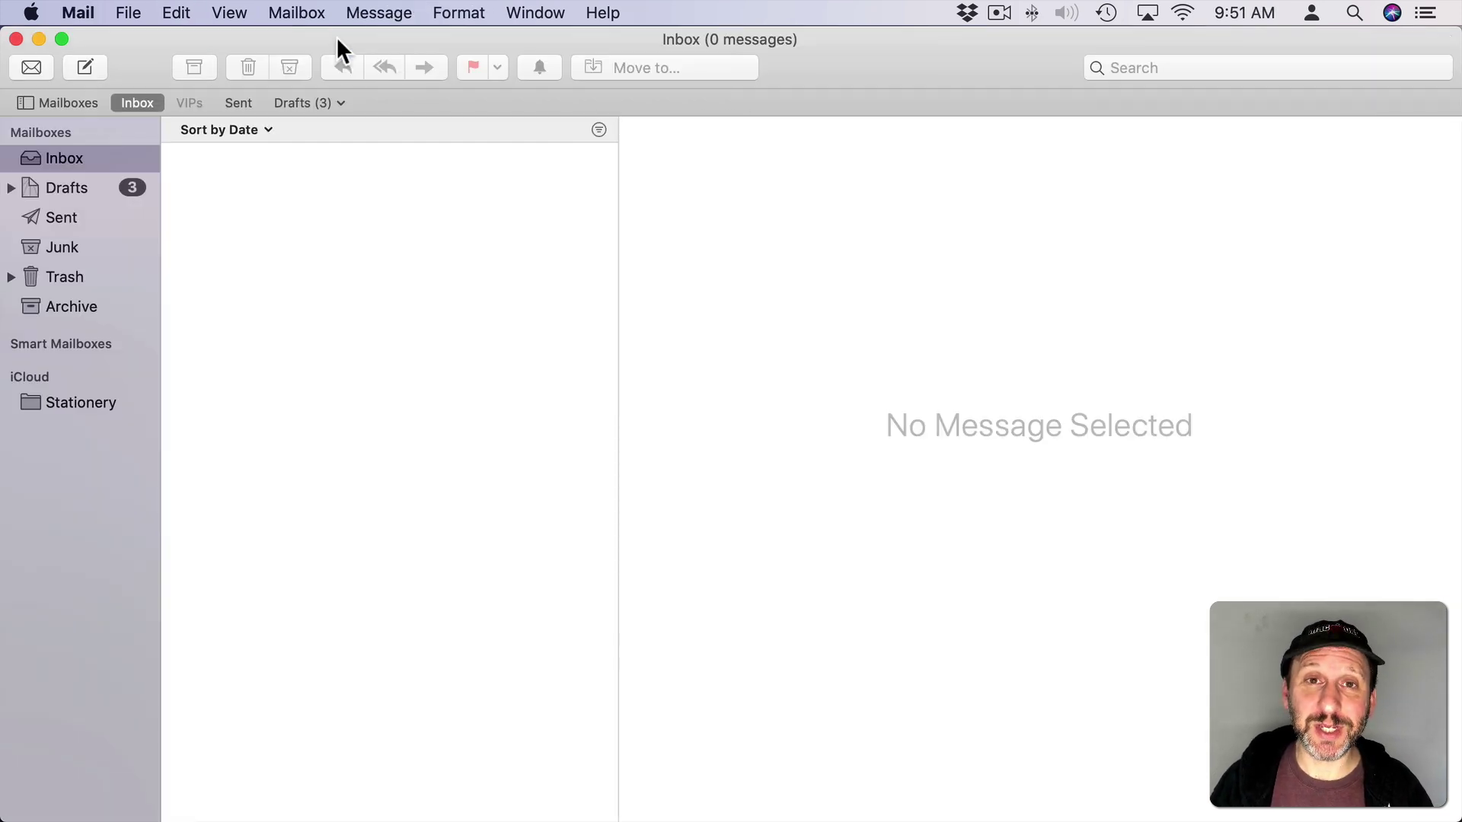
Step: Open Mail's Message menu to read the exact Reply All command name
{"action": "left_click", "coordinate": [381, 15]}
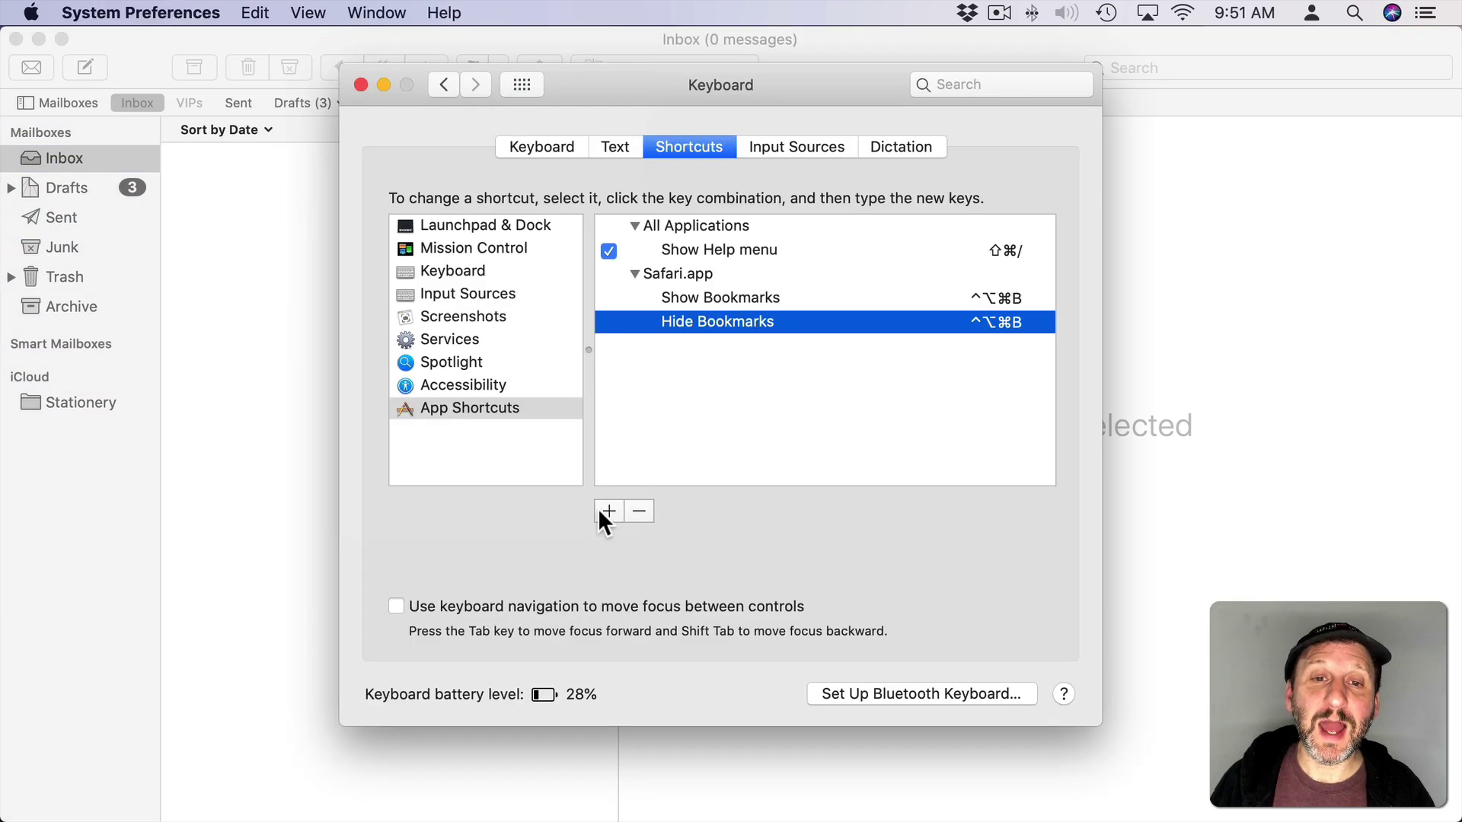
Step: Add a Mail-only 'Reply All' shortcut set to Option-Shift-Command-R
{"action": "left_click", "coordinate": [601, 511]}
{"action": "left_click", "coordinate": [741, 141]}
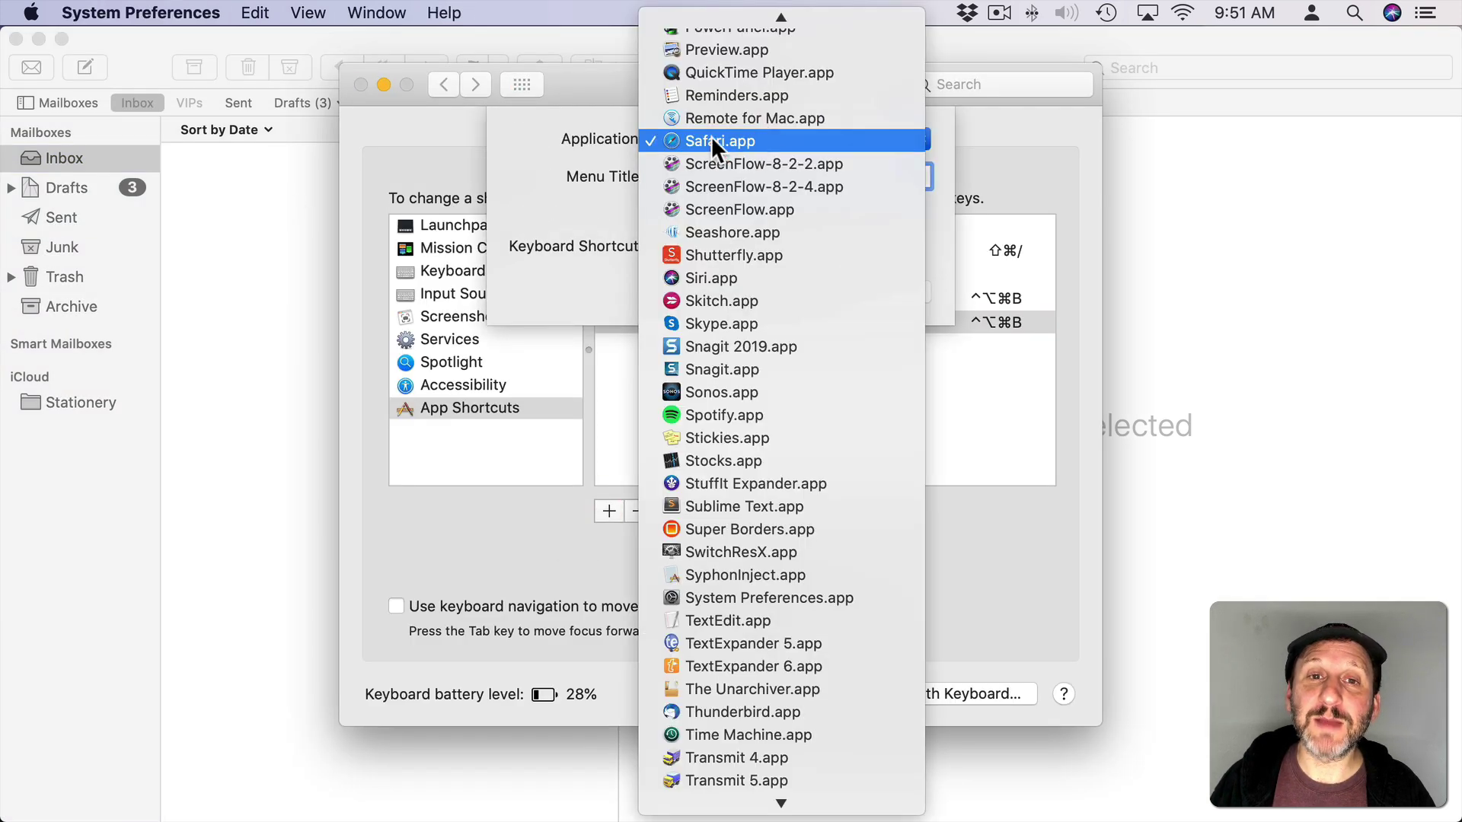
{"action": "scroll", "coordinate": [711, 135], "scroll_direction": "up", "scroll_amount": 5}
{"action": "scroll", "coordinate": [716, 107], "scroll_direction": "up", "scroll_amount": 3}
{"action": "scroll", "coordinate": [718, 88], "scroll_direction": "up", "scroll_amount": 1}
{"action": "left_click", "coordinate": [718, 99]}
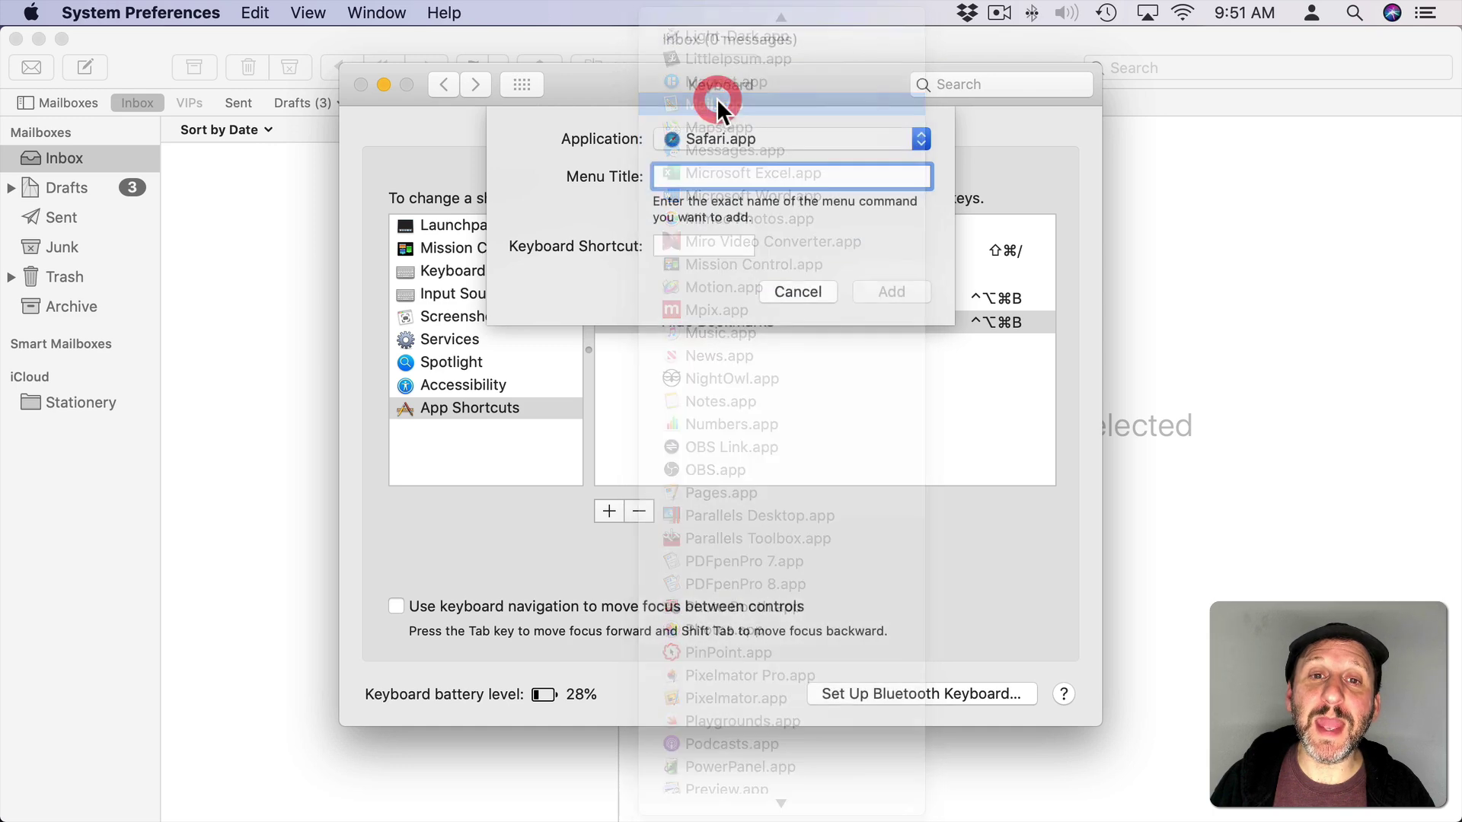
{"action": "type", "text": "Reply All"}
{"action": "left_click", "coordinate": [691, 247]}
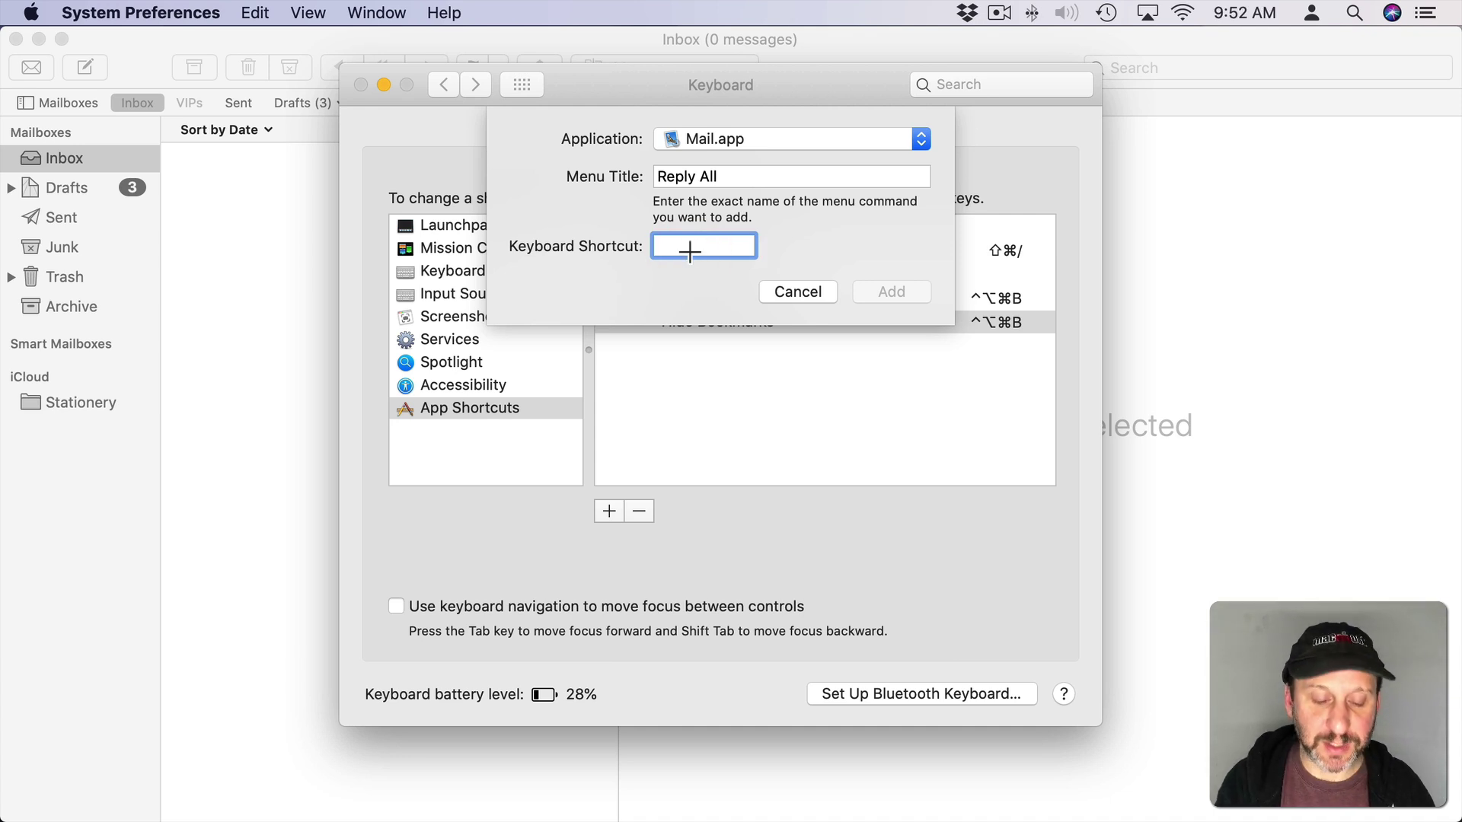
{"action": "key", "text": "alt+shift+super+r"}
{"action": "left_click", "coordinate": [875, 286]}
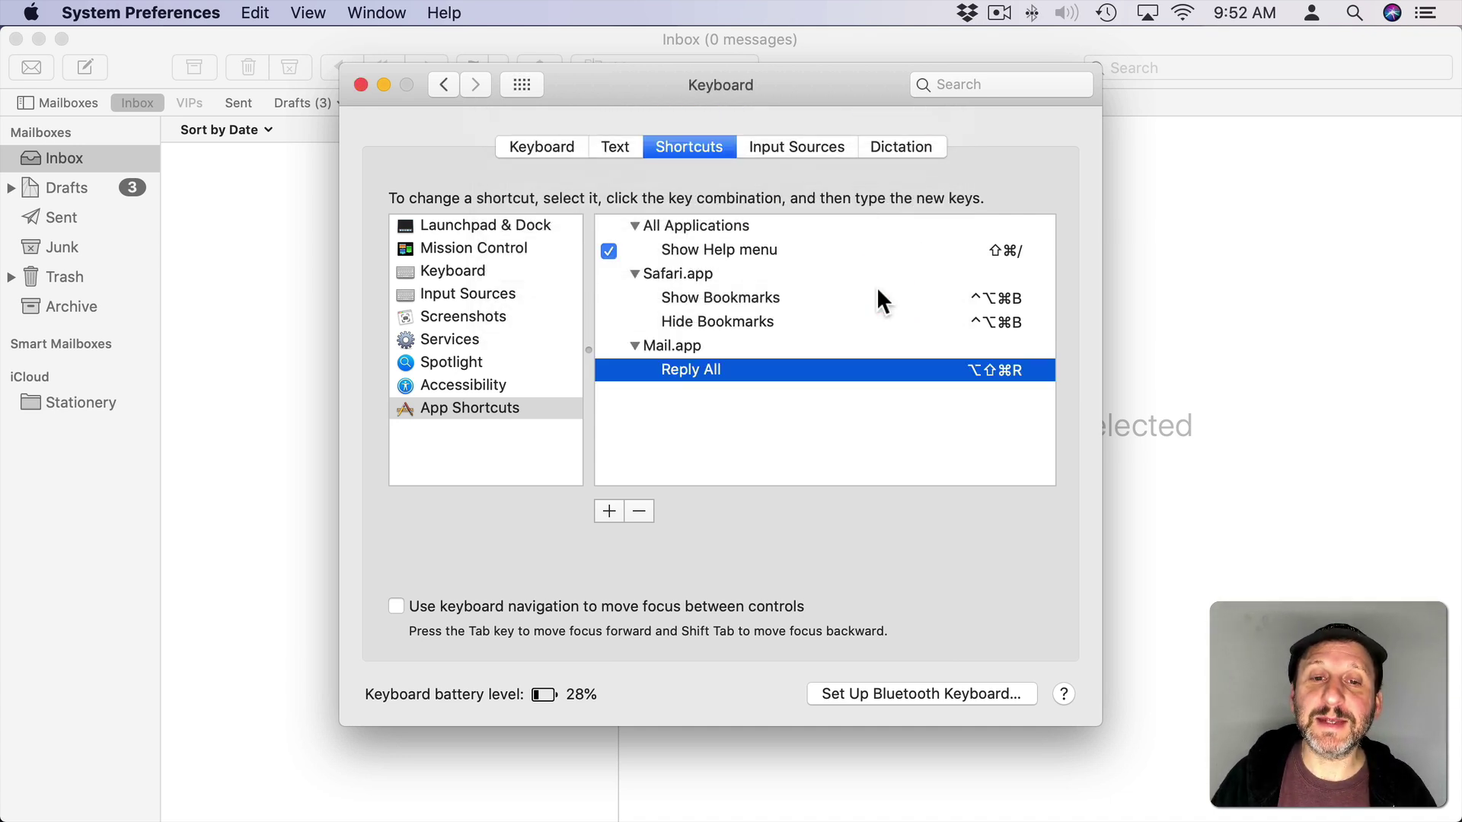
Step: Confirm the shortcut in Mail's Message menu, then delete it from the list
{"action": "left_click", "coordinate": [330, 44]}
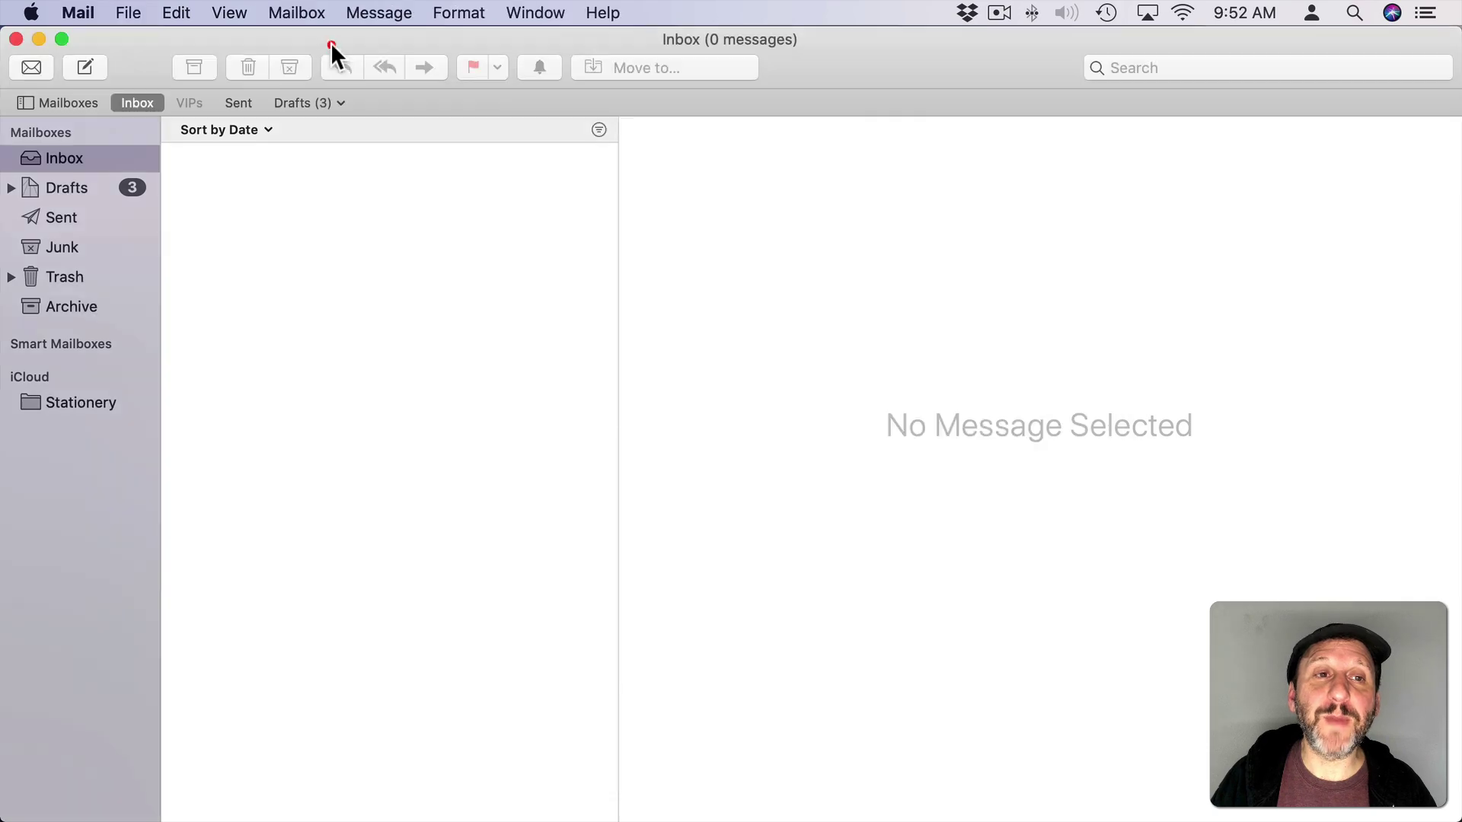
{"action": "left_click", "coordinate": [380, 13]}
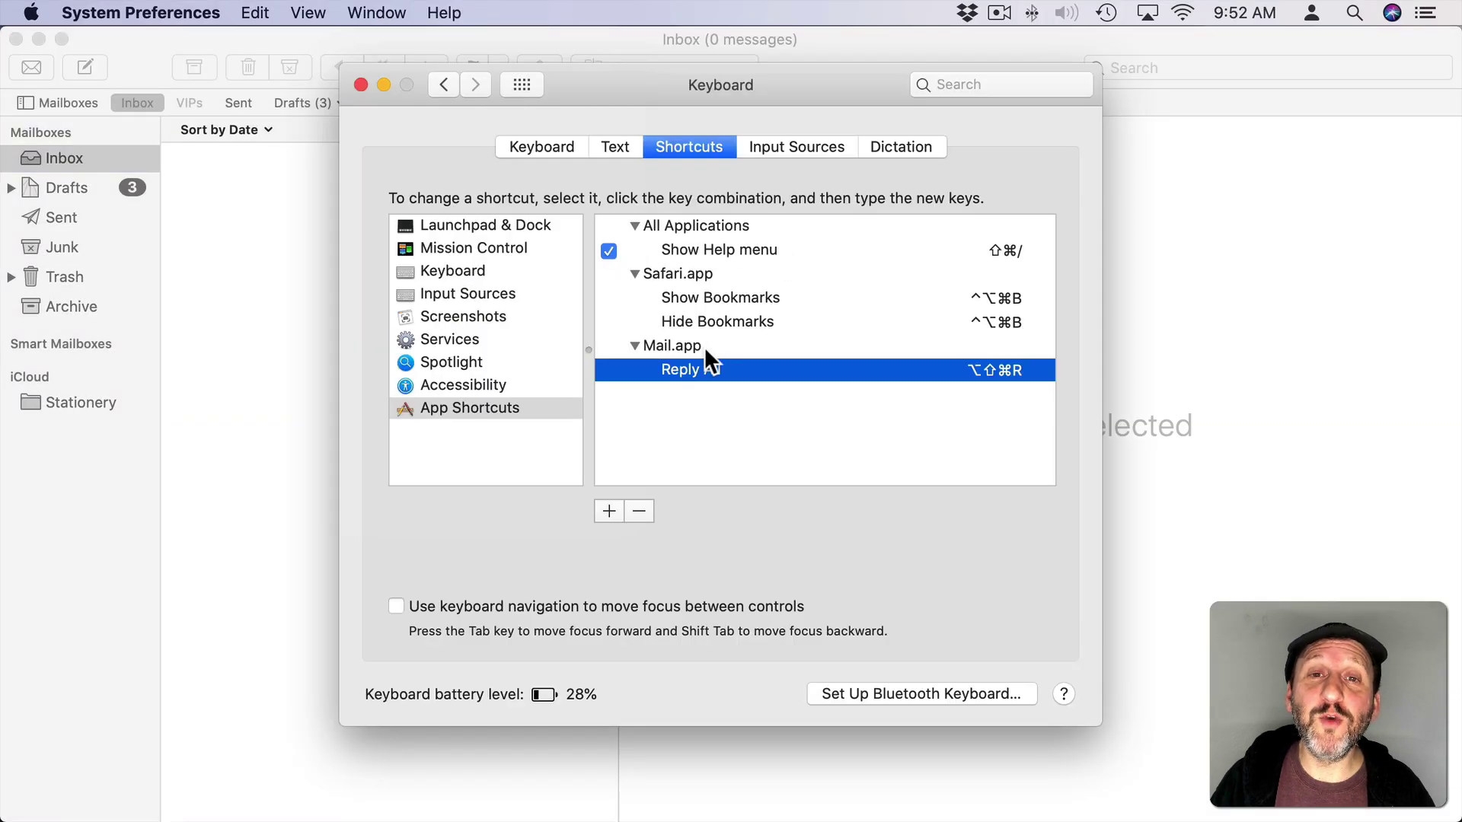
{"action": "left_click", "coordinate": [640, 510]}
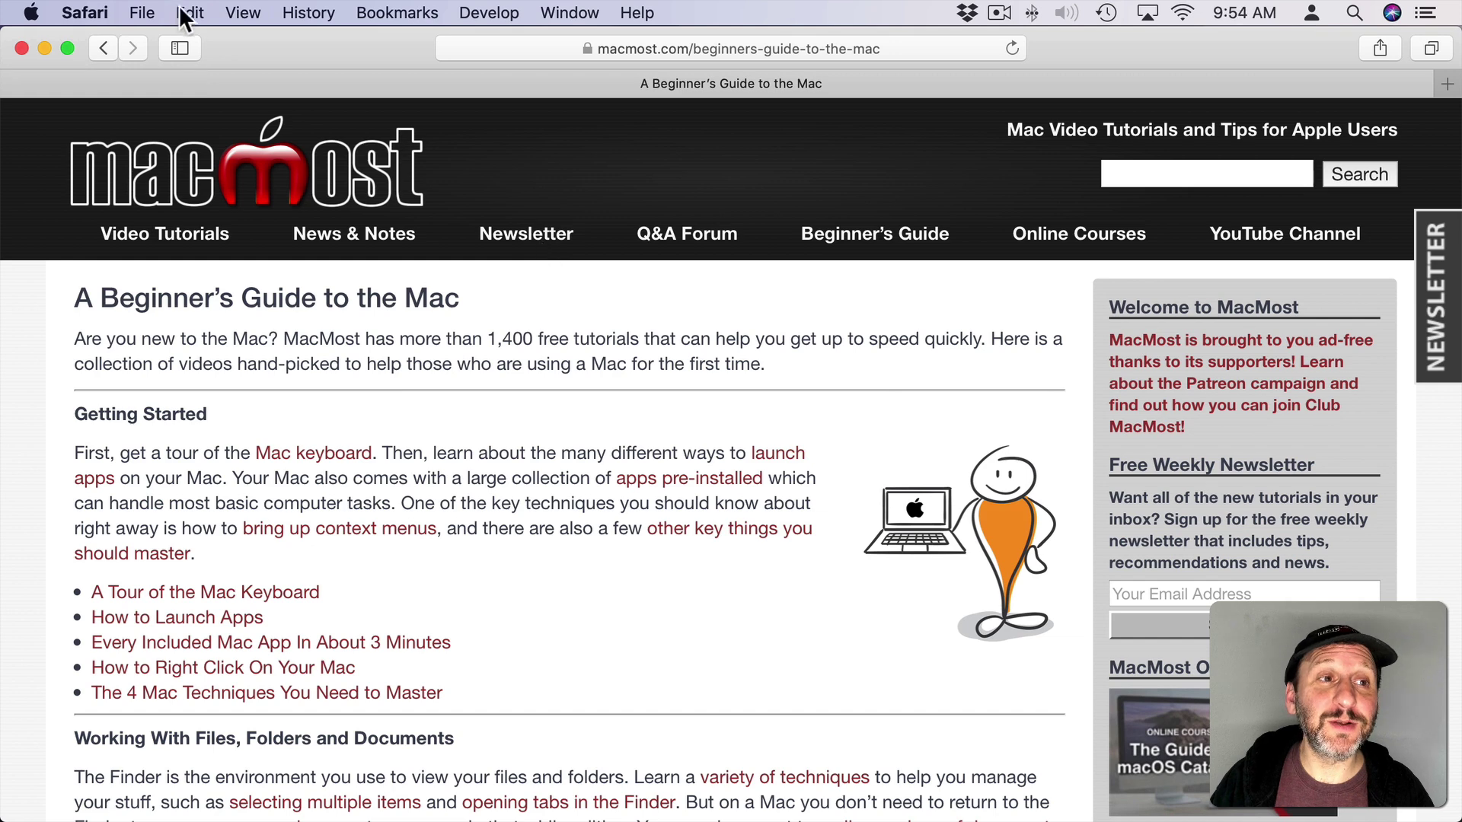
Step: Compare the AirDrop entry under File > Share in Safari and Notes, then return to System Preferences
{"action": "left_click", "coordinate": [143, 10]}
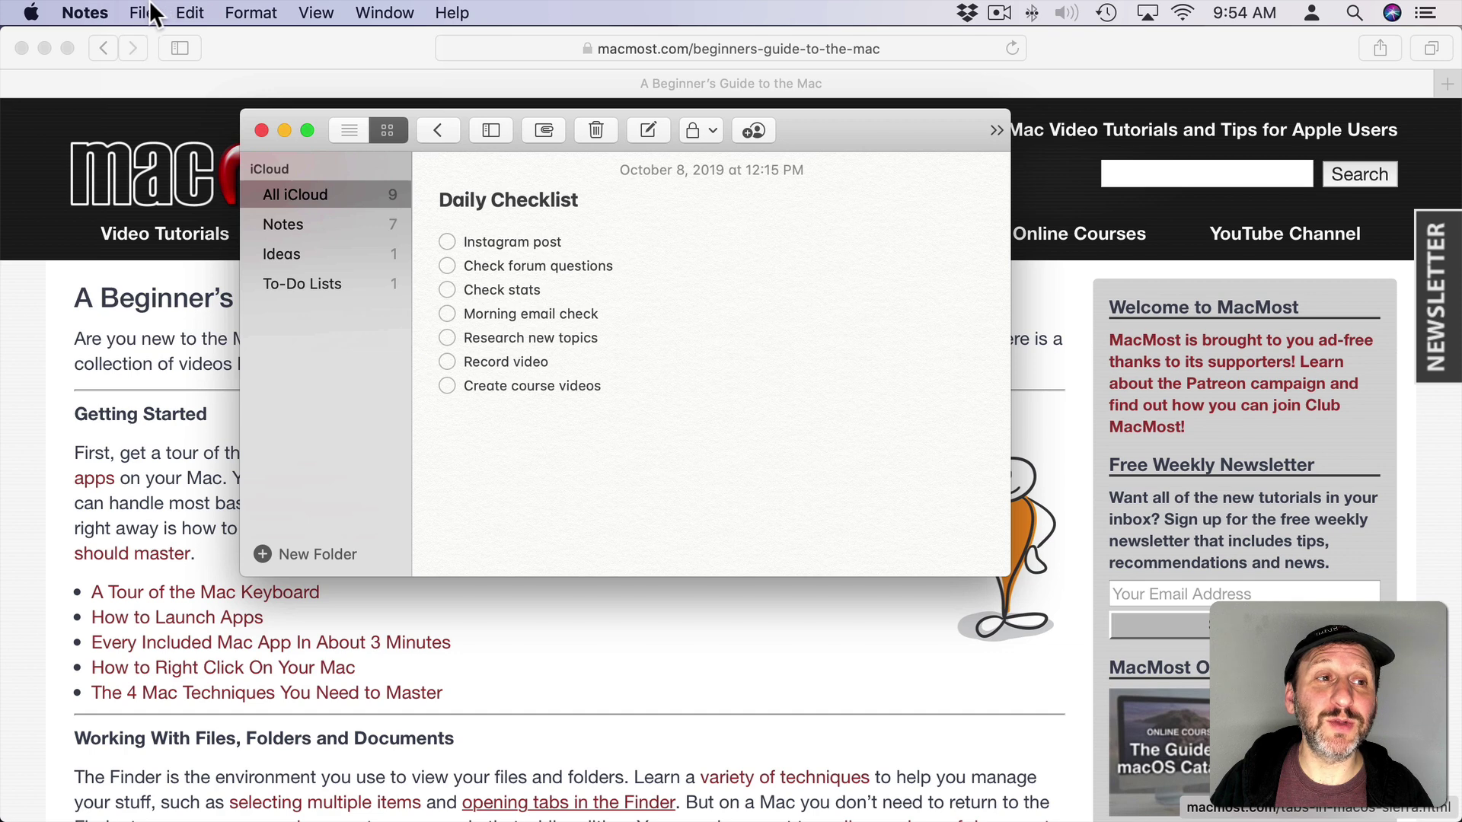
{"action": "left_click", "coordinate": [144, 12]}
{"action": "mouse_move", "coordinate": [163, 246]}
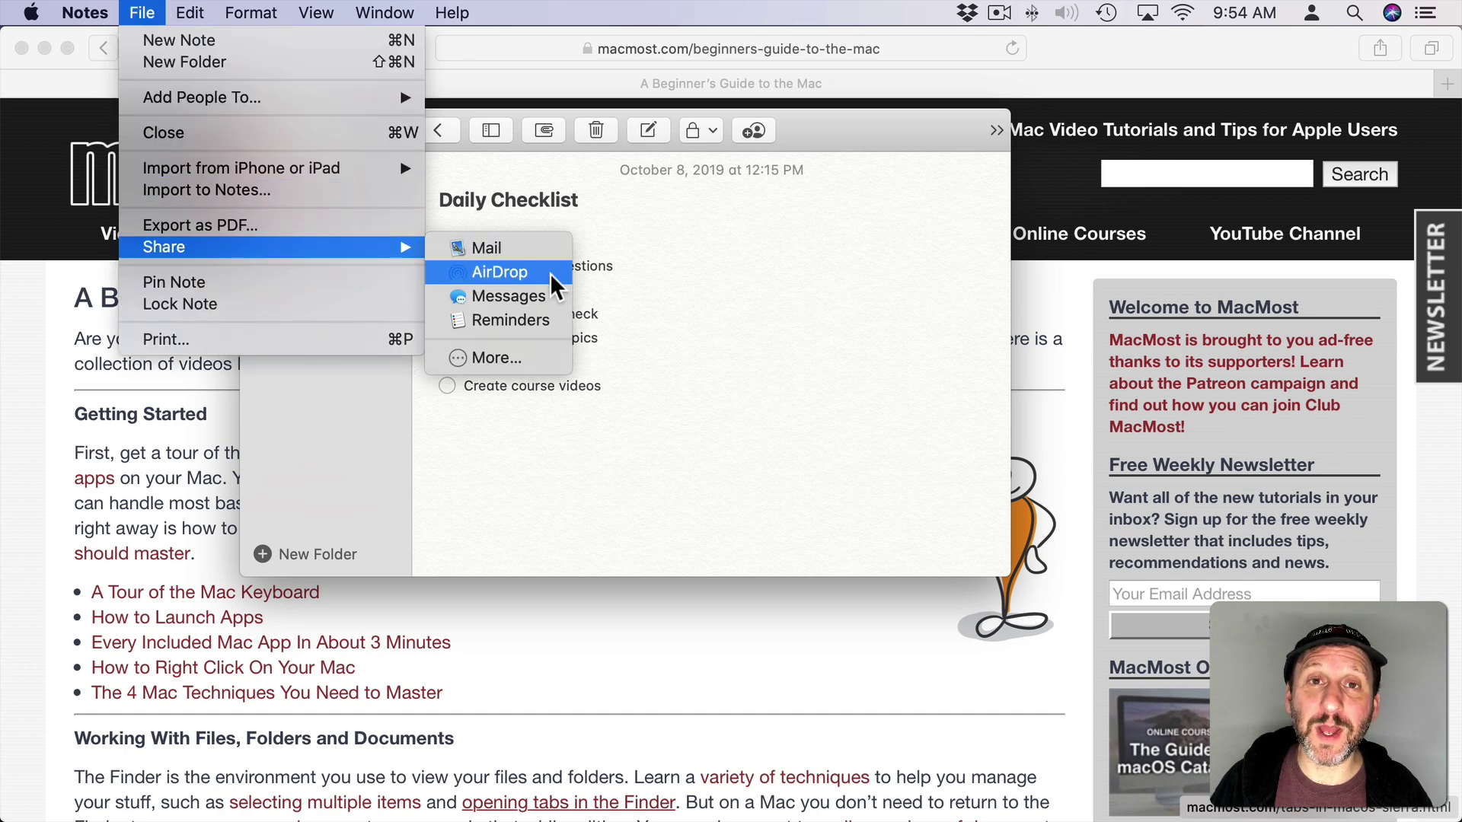
{"action": "left_click", "coordinate": [775, 213]}
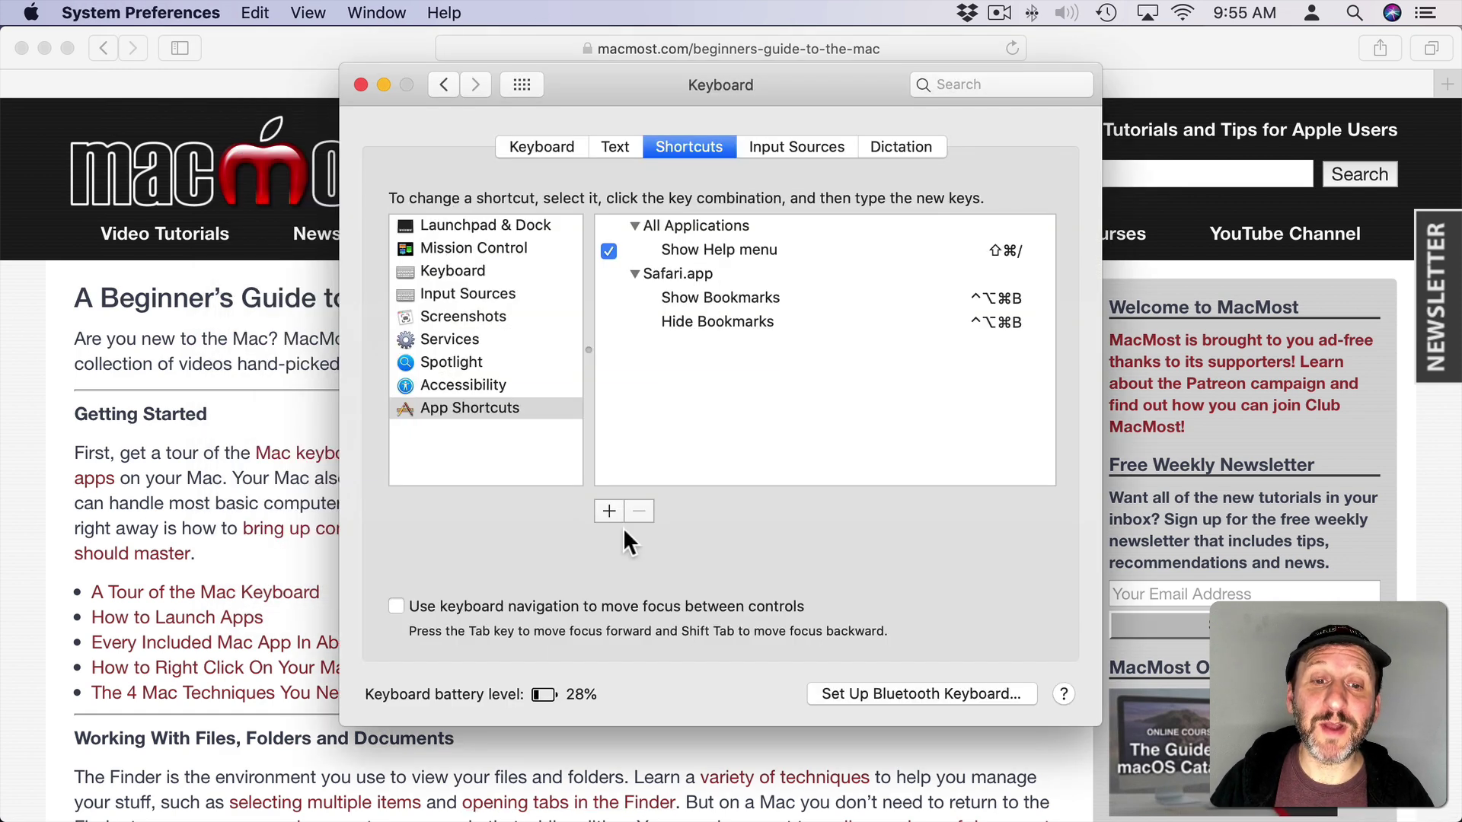
Step: Add an All Applications 'AirDrop' shortcut, Control-Option-Shift-Command-A, and verify it in Safari's Share menu
{"action": "left_click", "coordinate": [608, 511]}
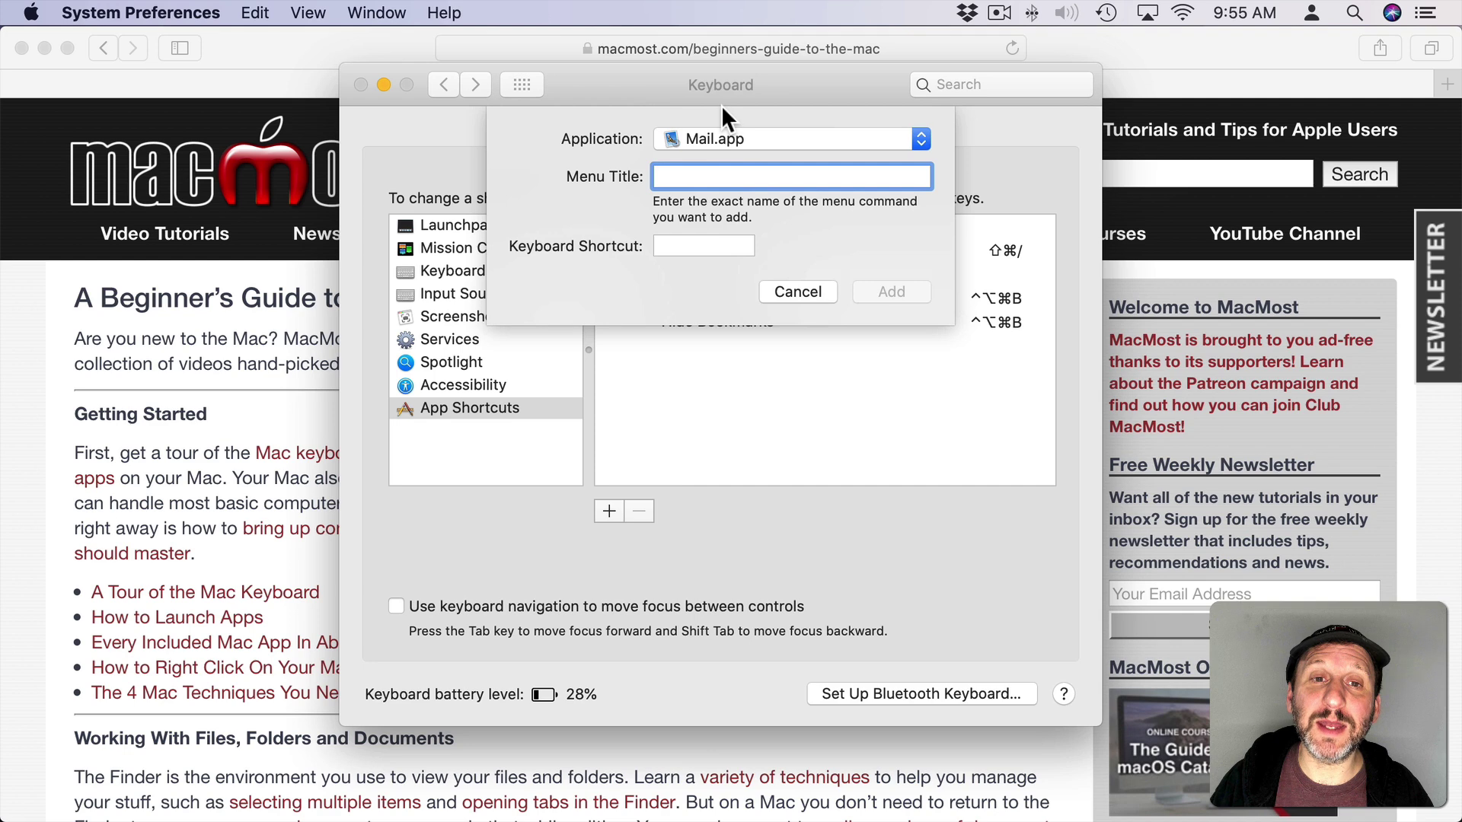
{"action": "left_click", "coordinate": [713, 140]}
{"action": "scroll", "coordinate": [711, 114], "scroll_direction": "up", "scroll_amount": 10}
{"action": "scroll", "coordinate": [710, 113], "scroll_direction": "up", "scroll_amount": 10}
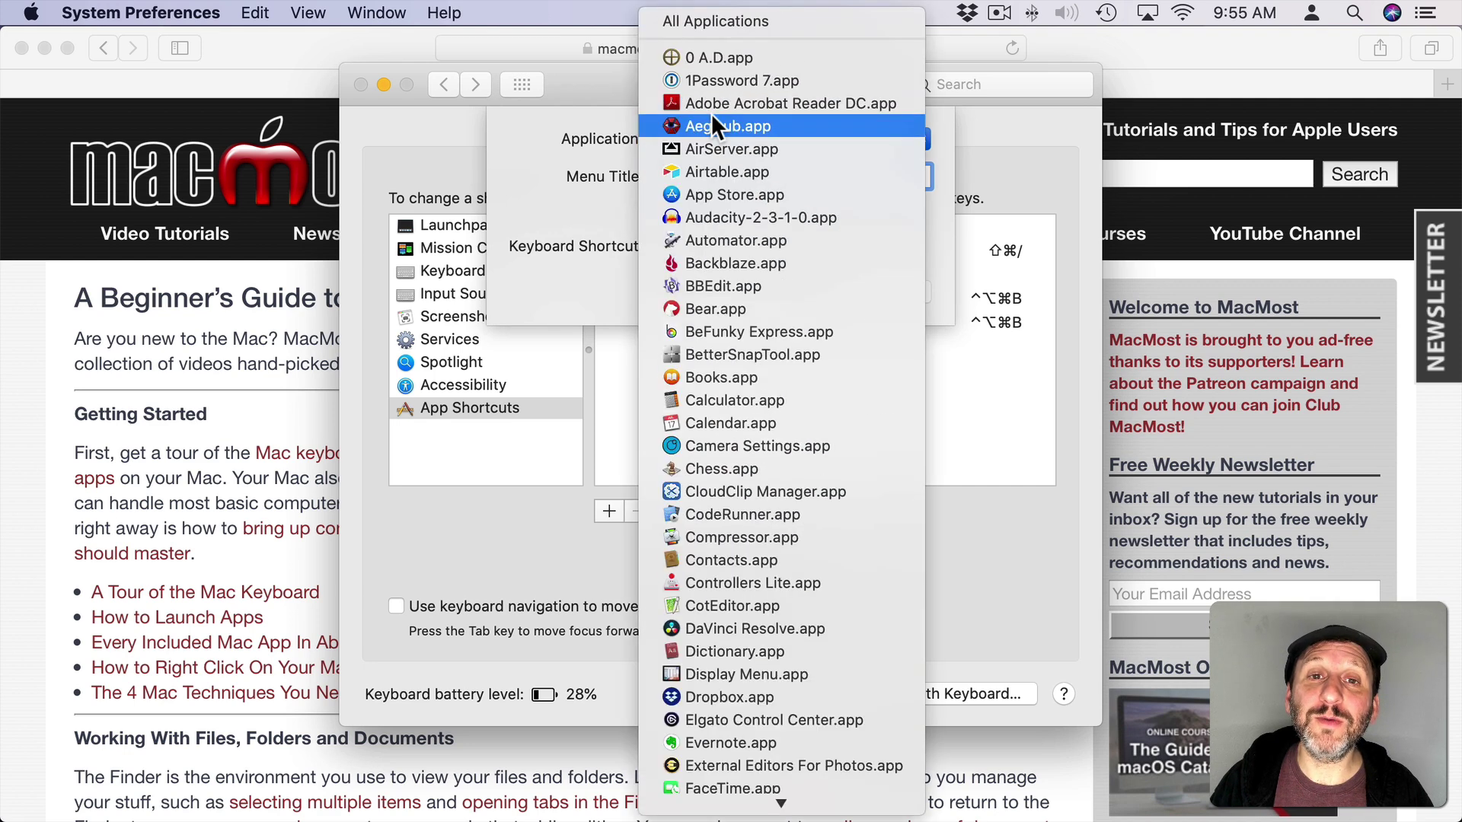
{"action": "left_click", "coordinate": [697, 20]}
{"action": "type", "text": "AirDrop"}
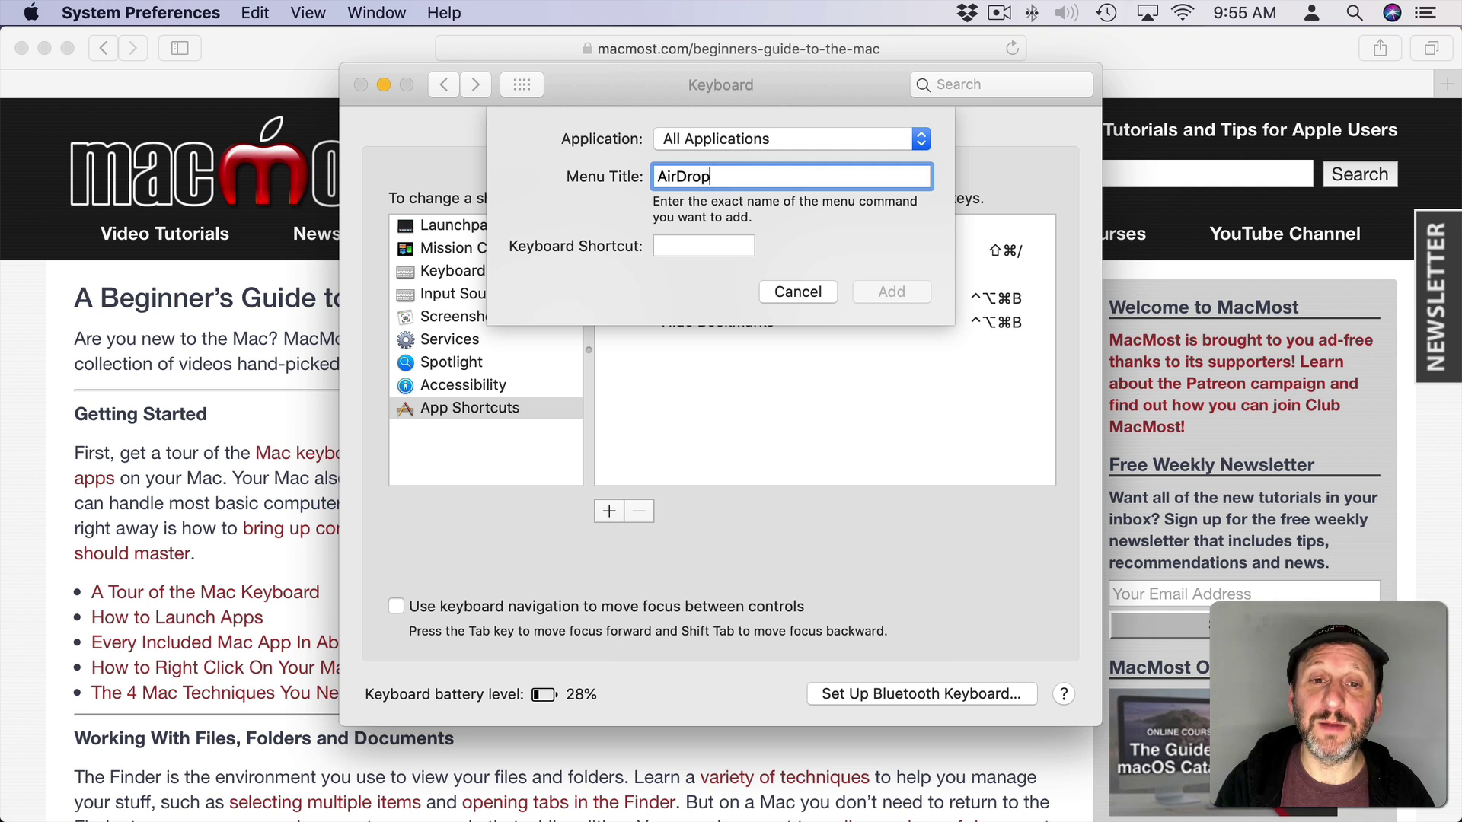
{"action": "left_click", "coordinate": [708, 245]}
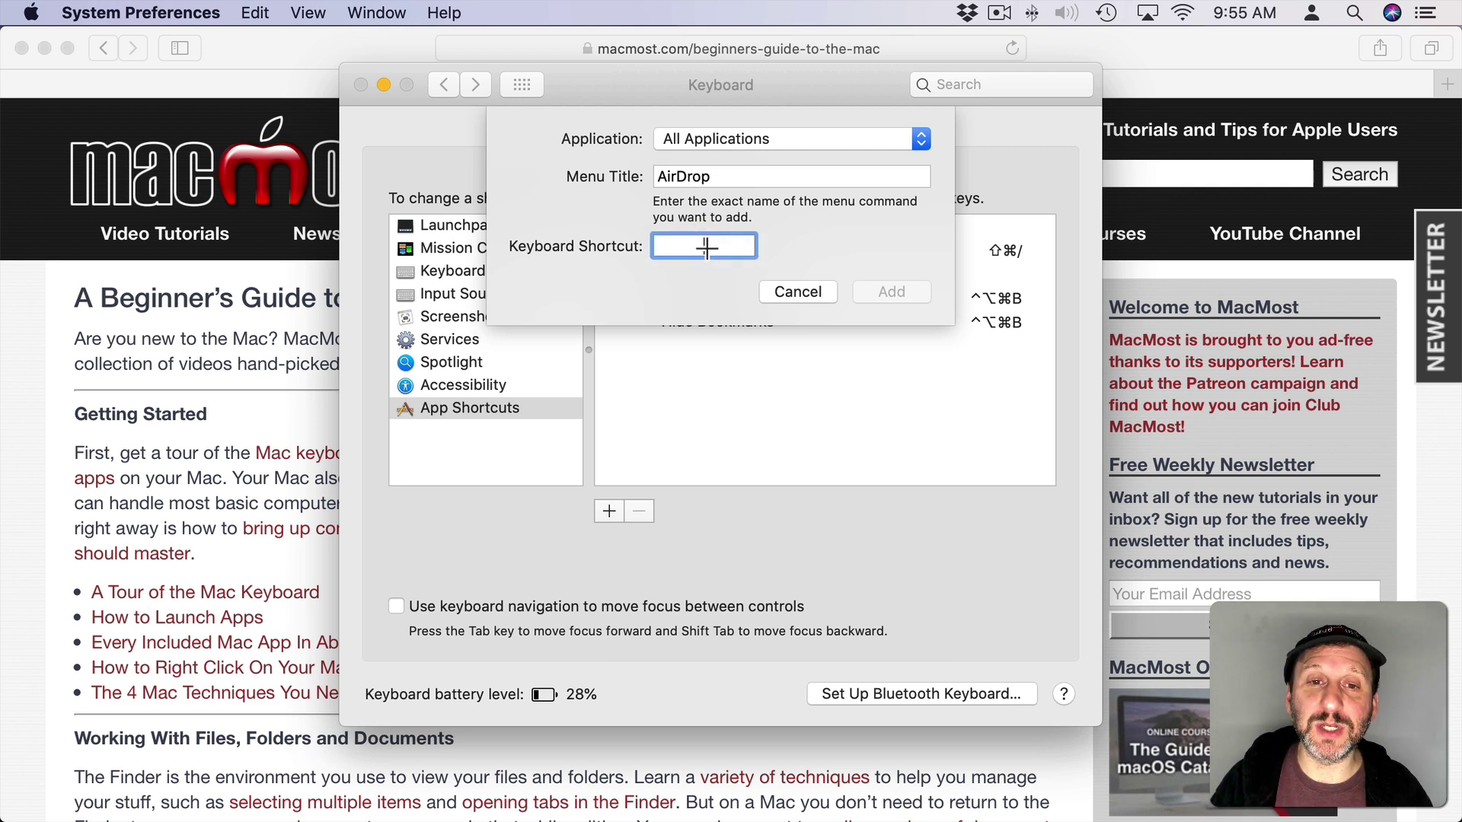
{"action": "key", "text": "ctrl+alt+super+a"}
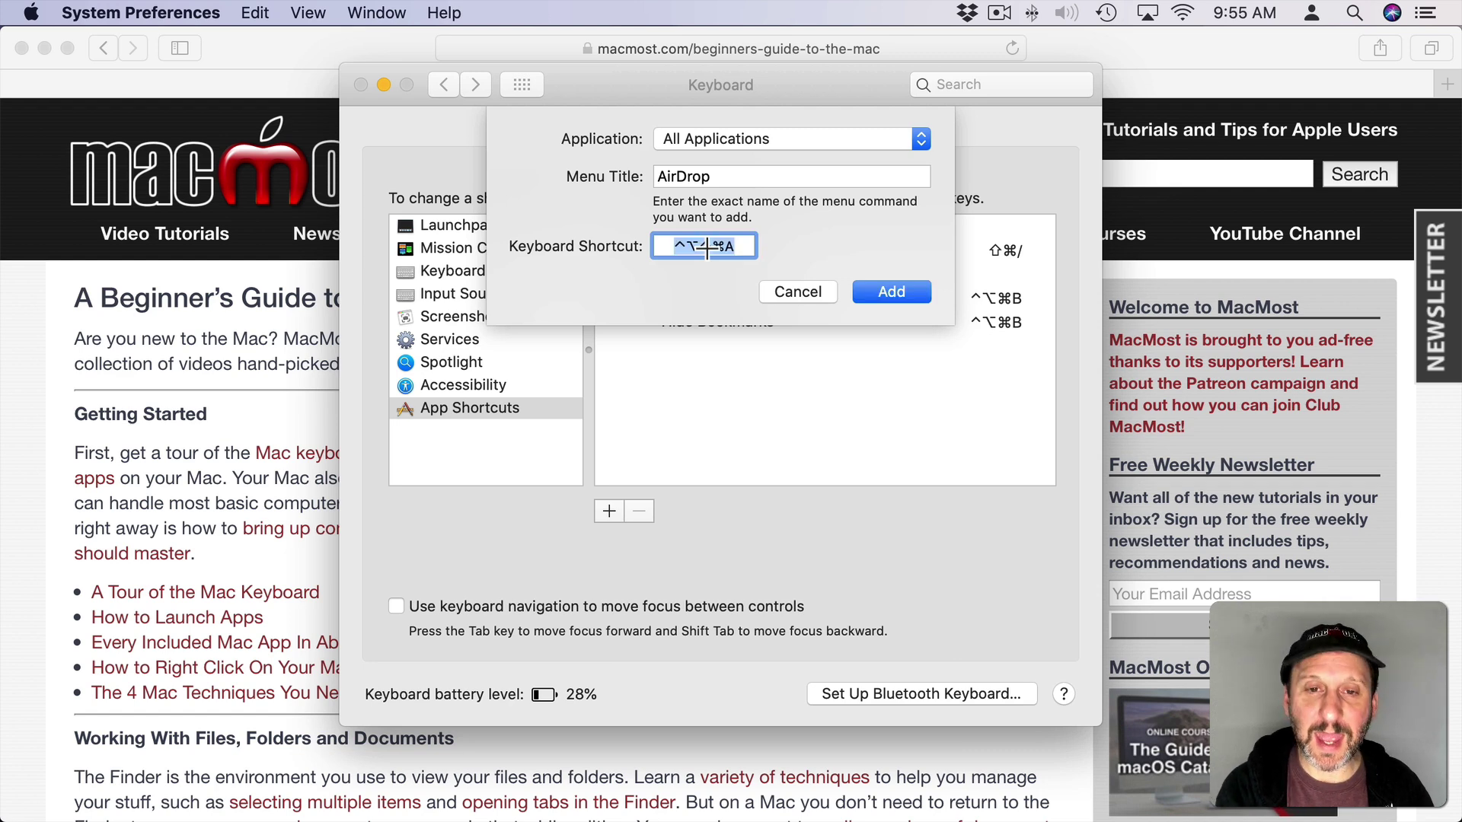
{"action": "left_click", "coordinate": [888, 289]}
{"action": "left_click", "coordinate": [299, 52]}
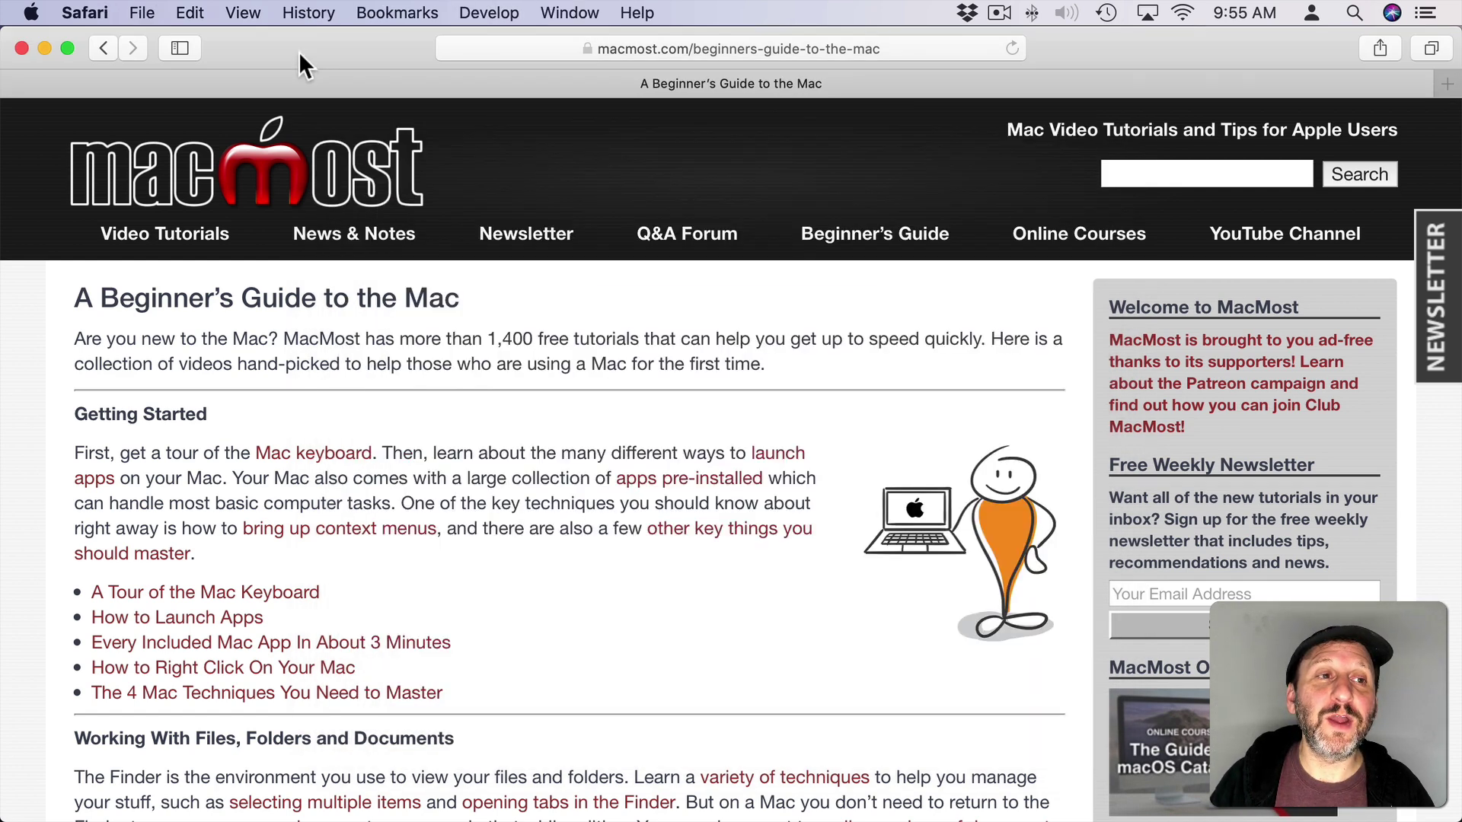
{"action": "left_click", "coordinate": [144, 12]}
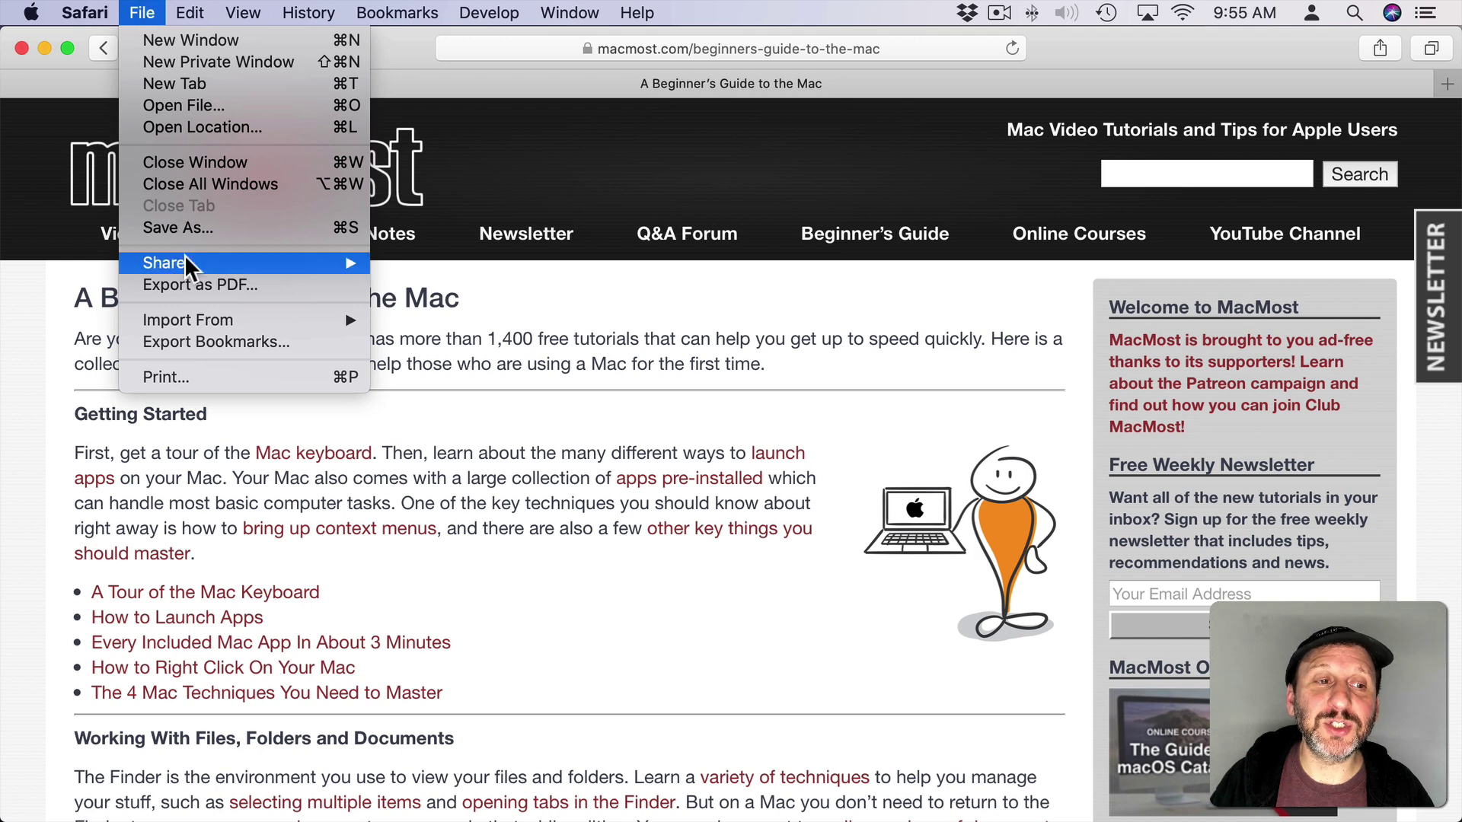
{"action": "mouse_move", "coordinate": [163, 262]}
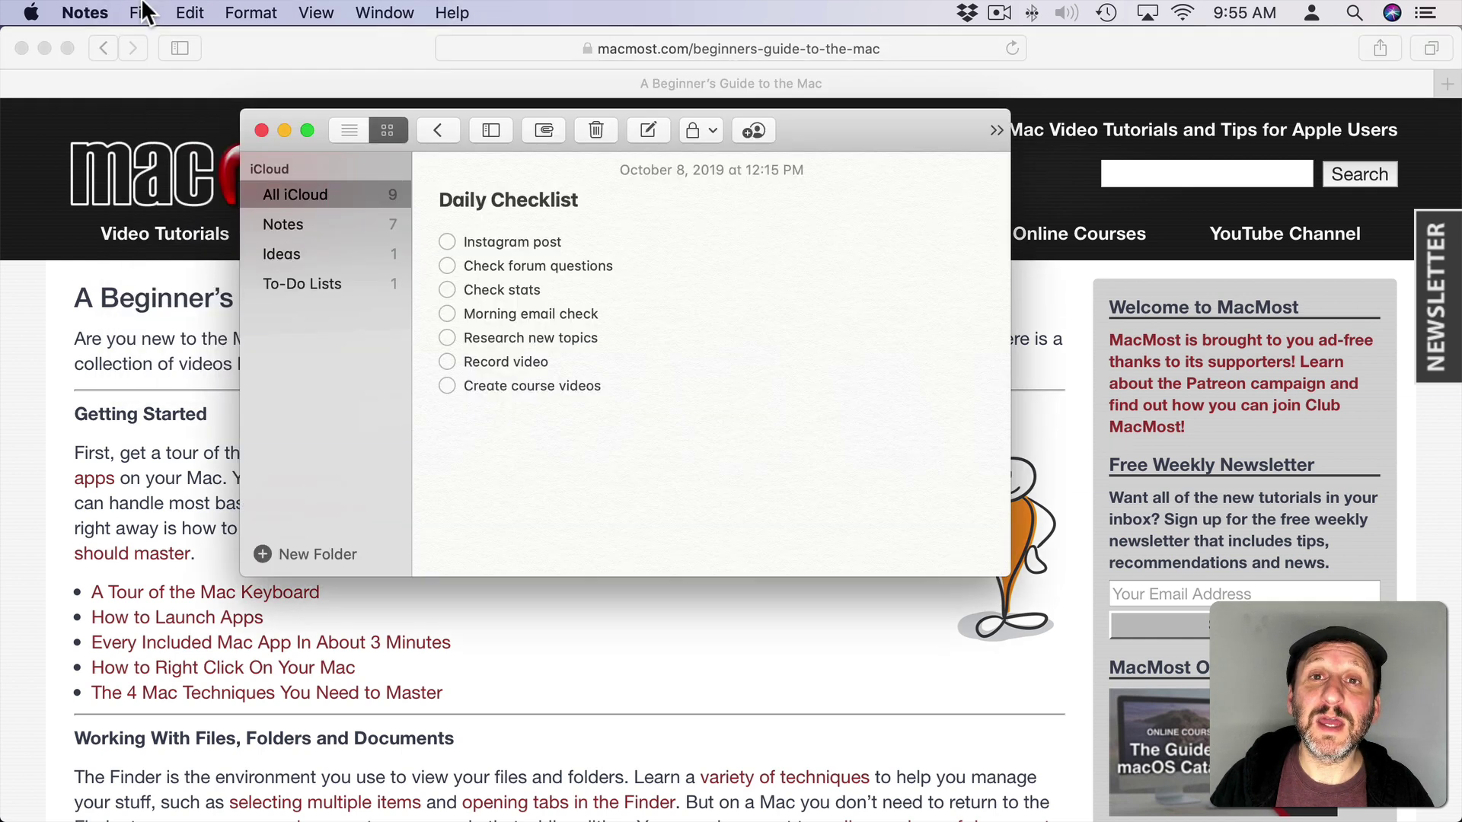
Step: Bring Notes forward and open its File menu over the Daily Checklist note
{"action": "left_click", "coordinate": [142, 12]}
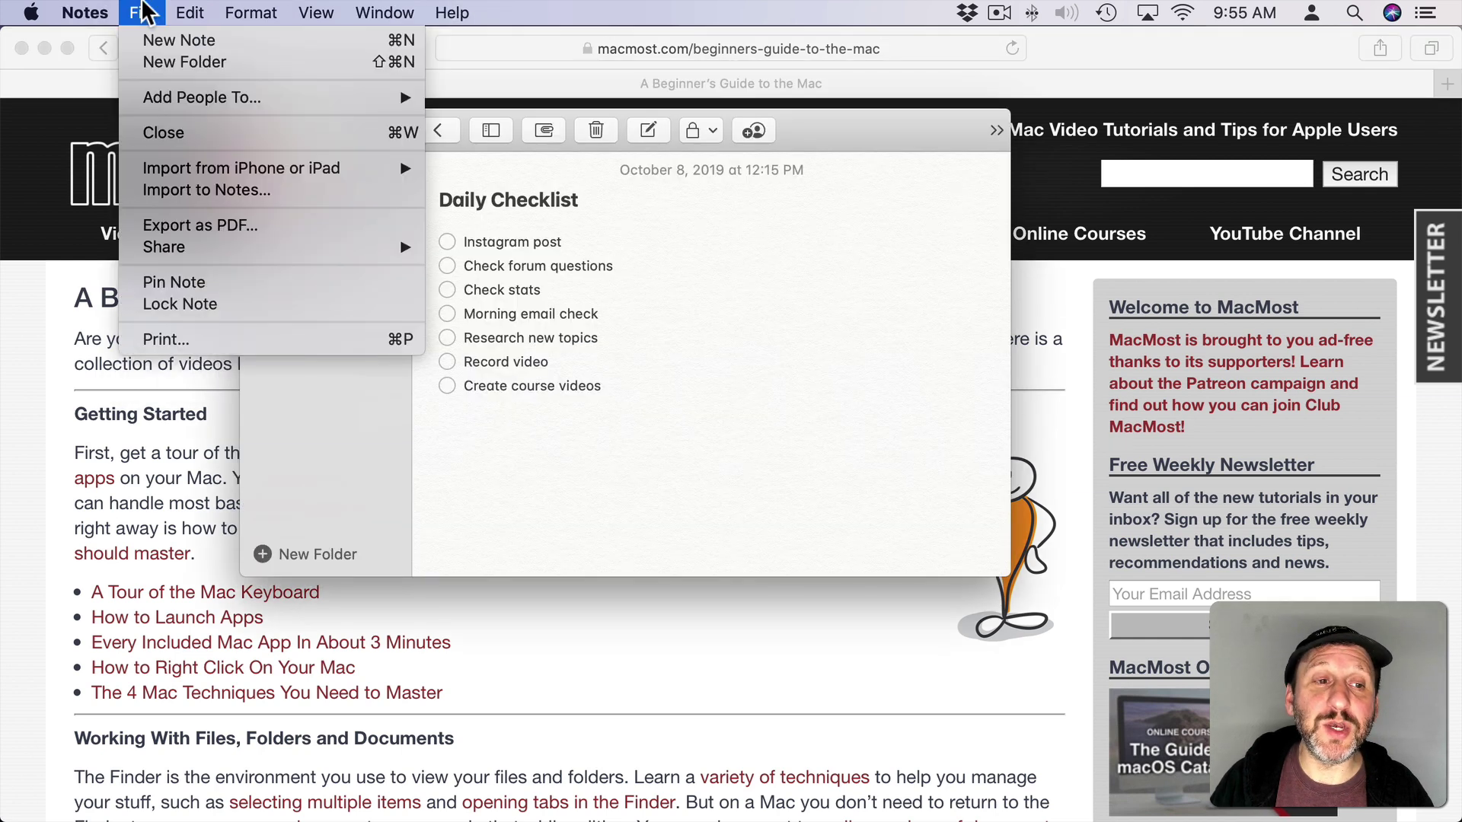